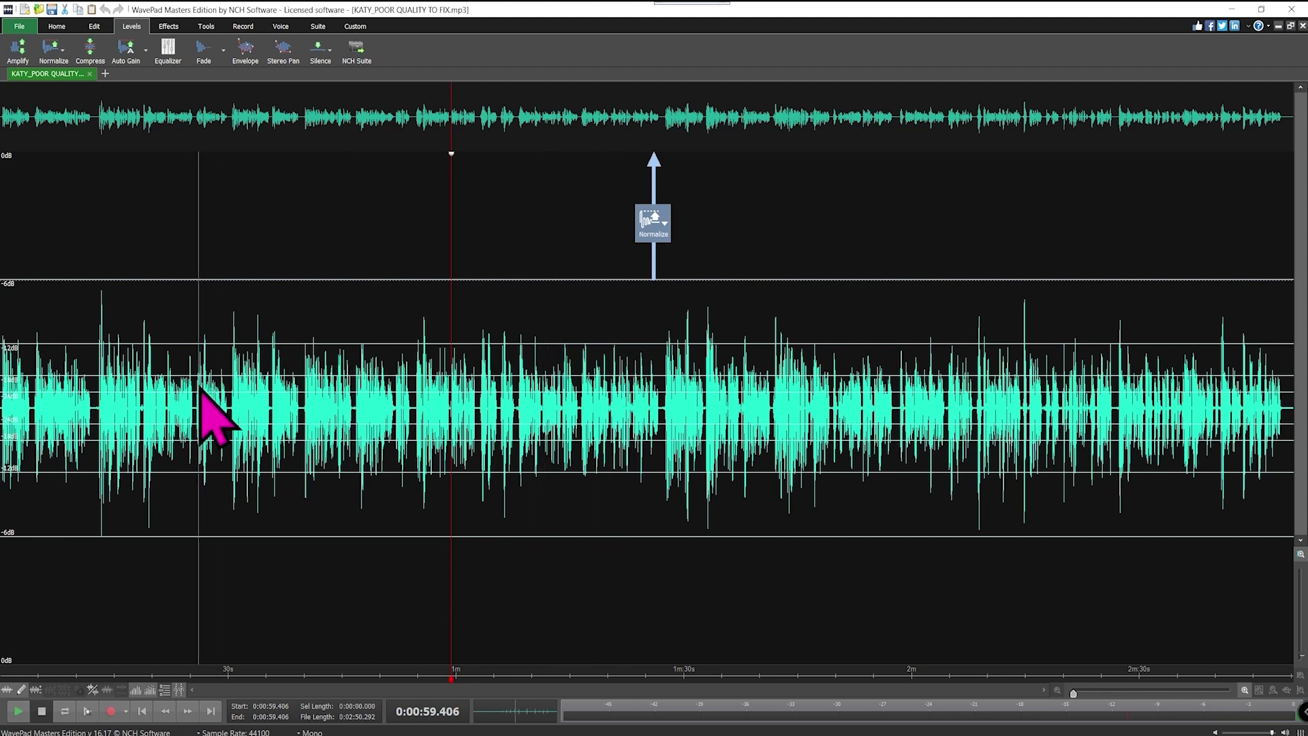
- Play the recording from the start and stop it at about 12.96 seconds
key(Home)
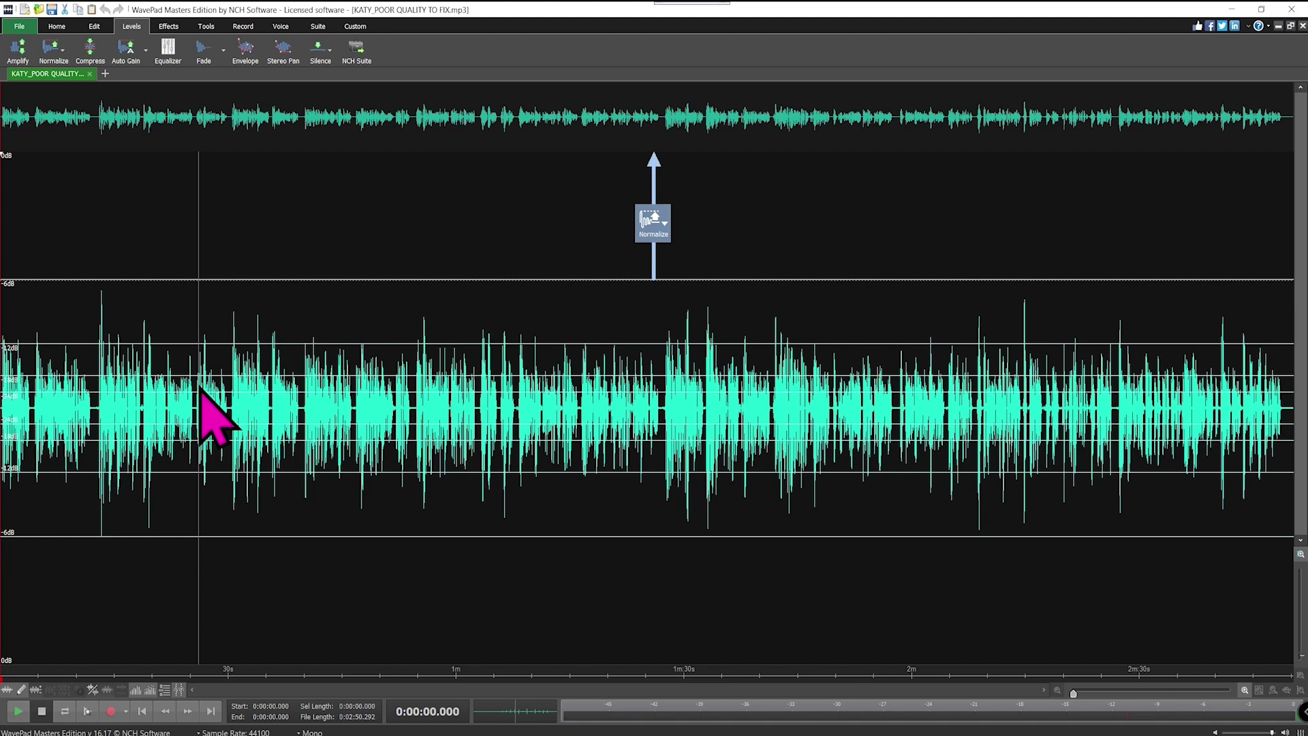
key(space)
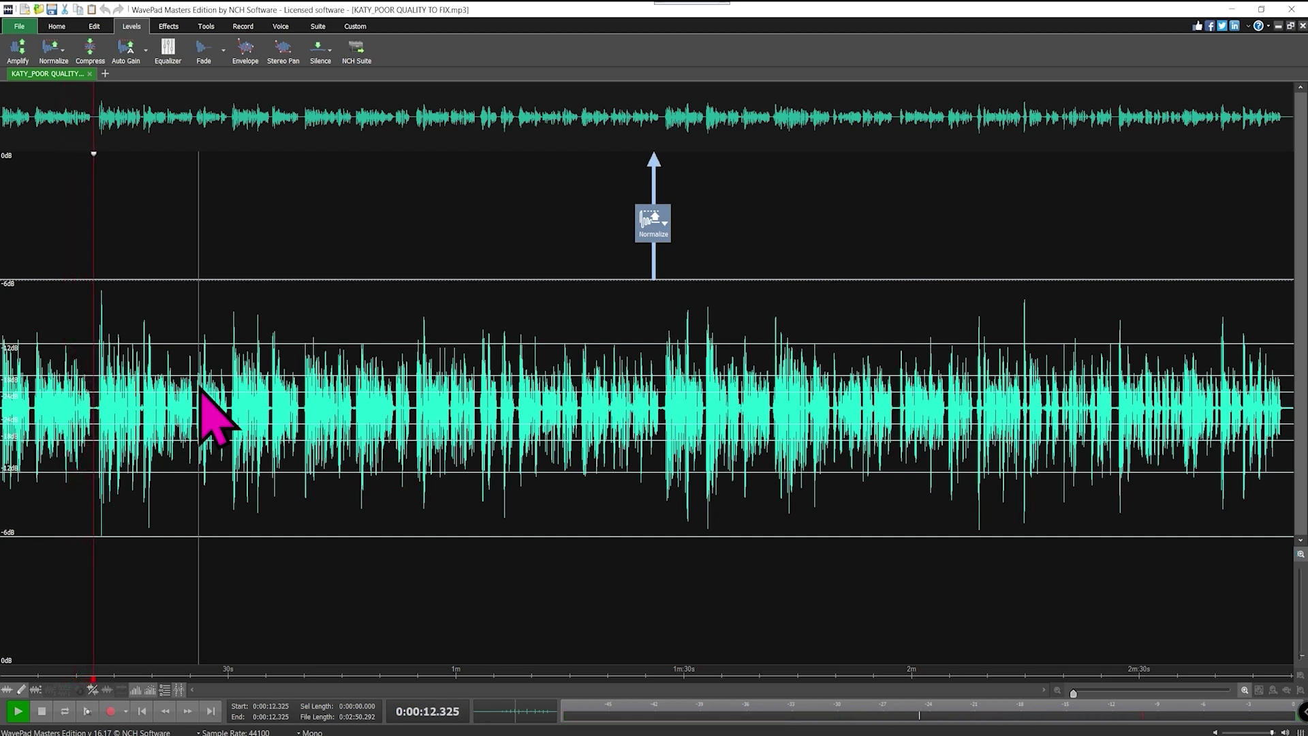
key(space)
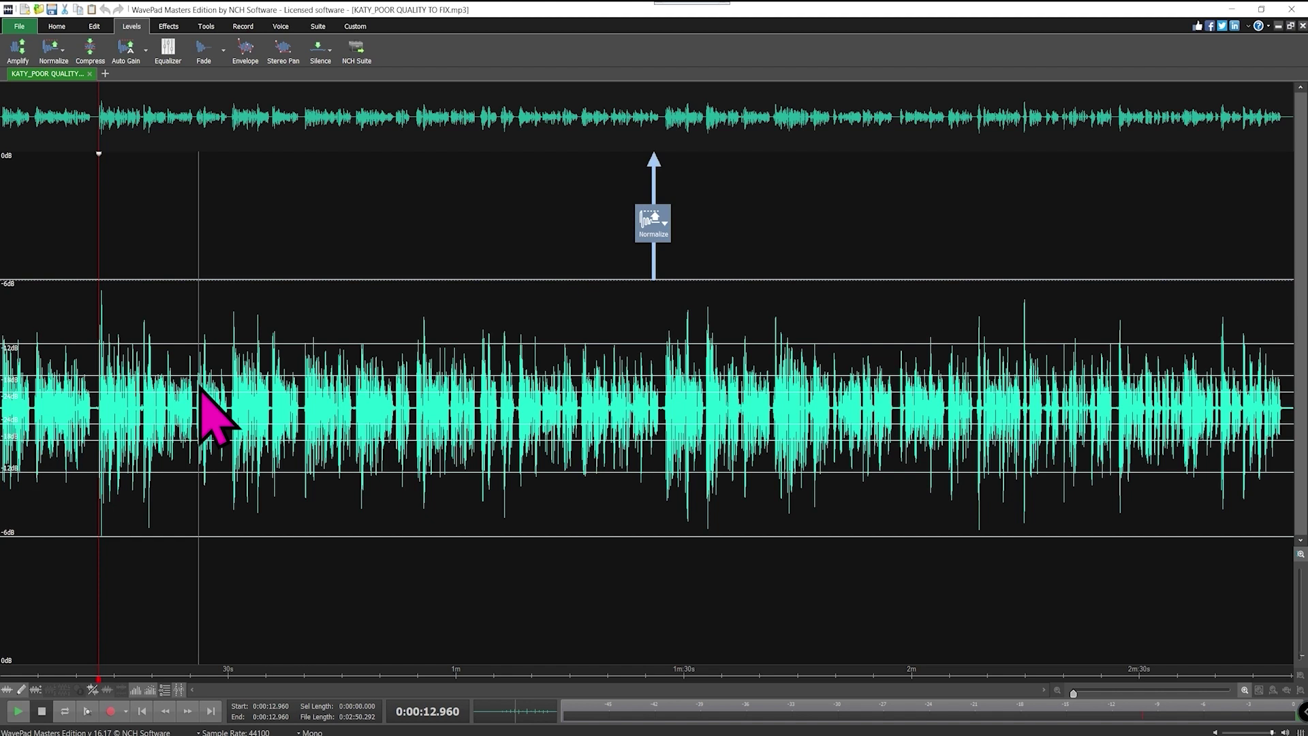
- Zoom in and loop the quiet gap from 11.975 to 13.026 s, then deselect it
scroll(200, 387, up, 3)
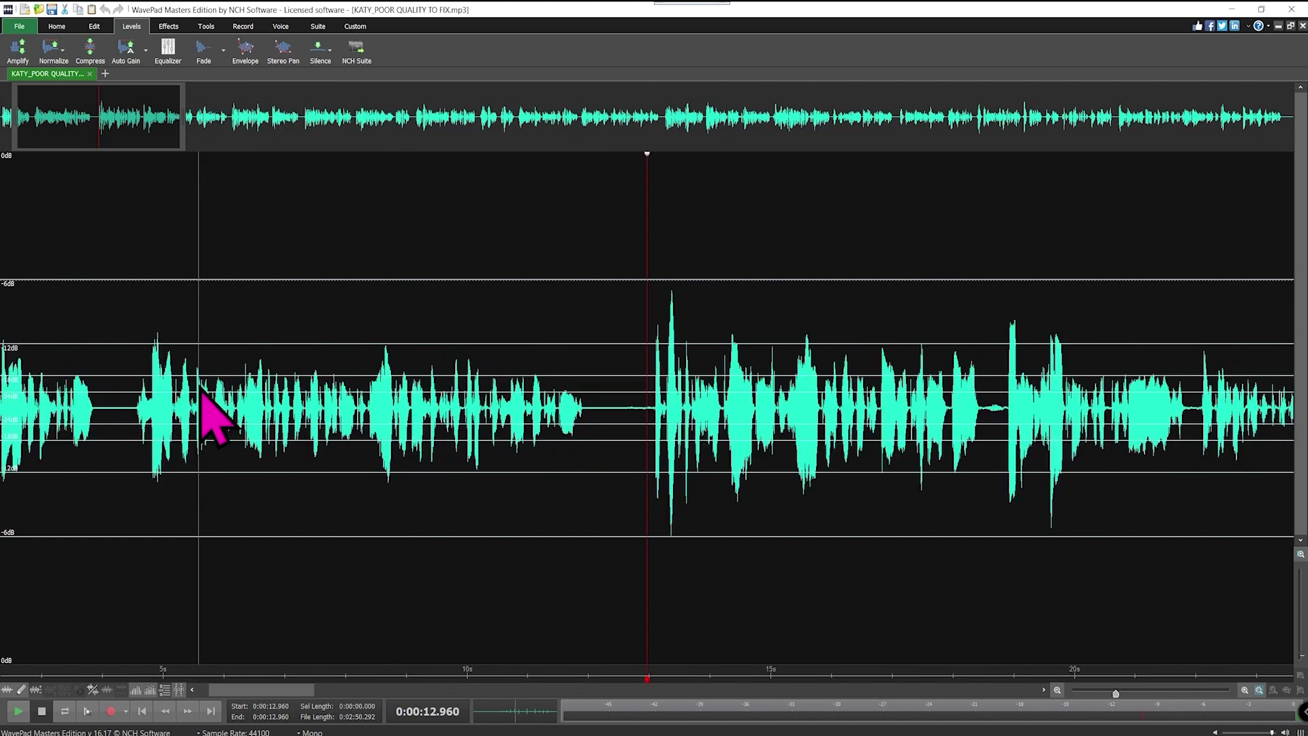
scroll(200, 388, up, 2)
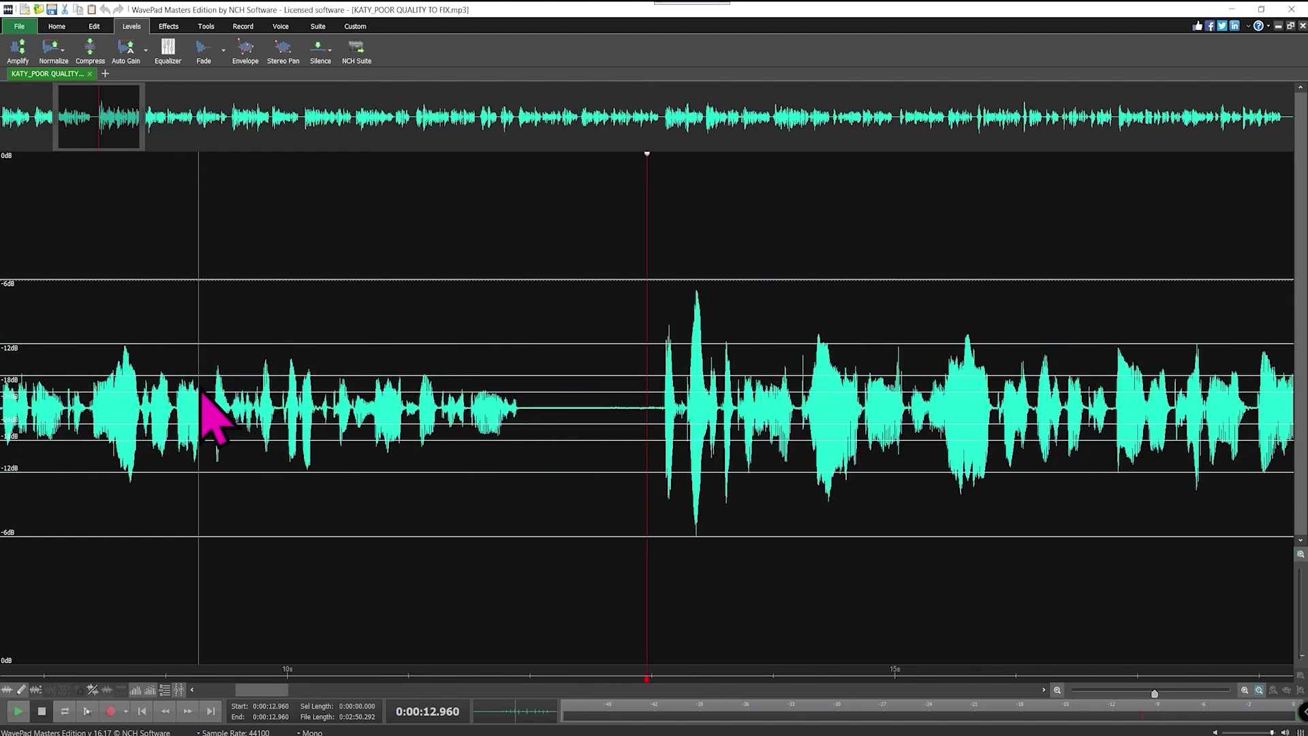
click(528, 417)
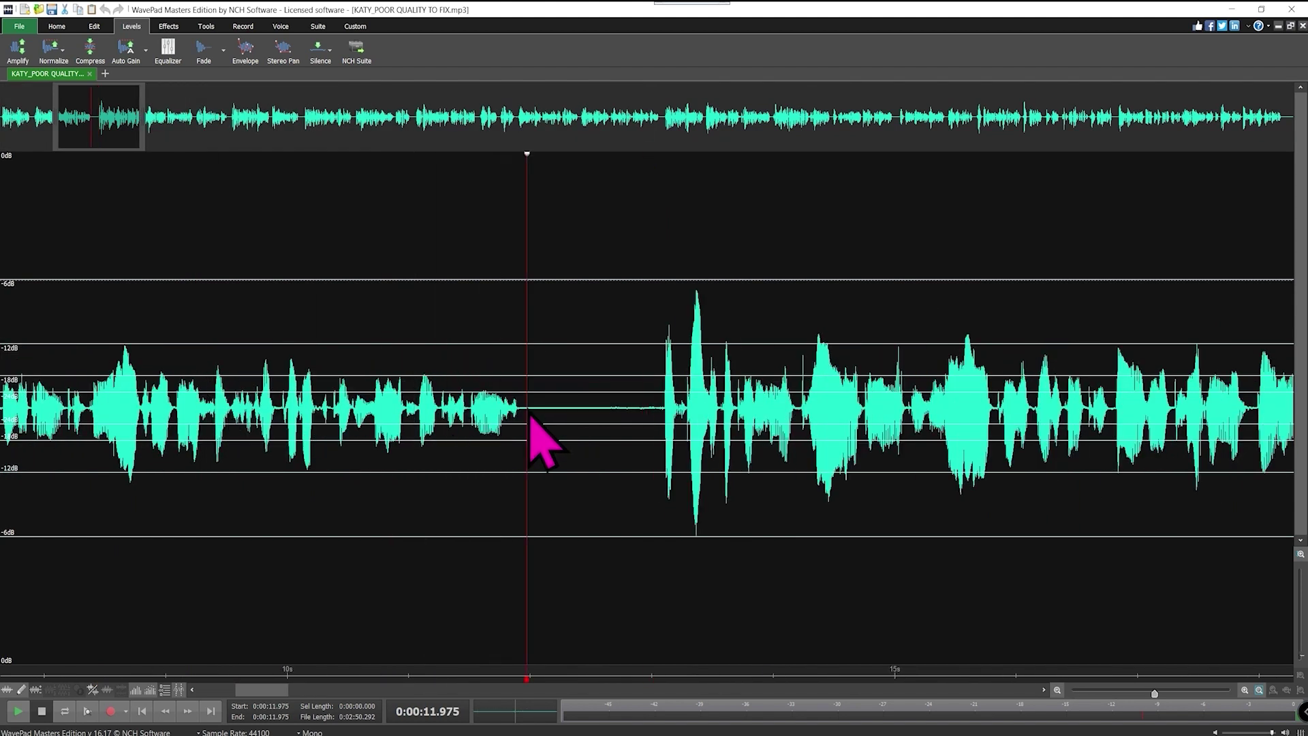
drag(529, 418, 654, 444)
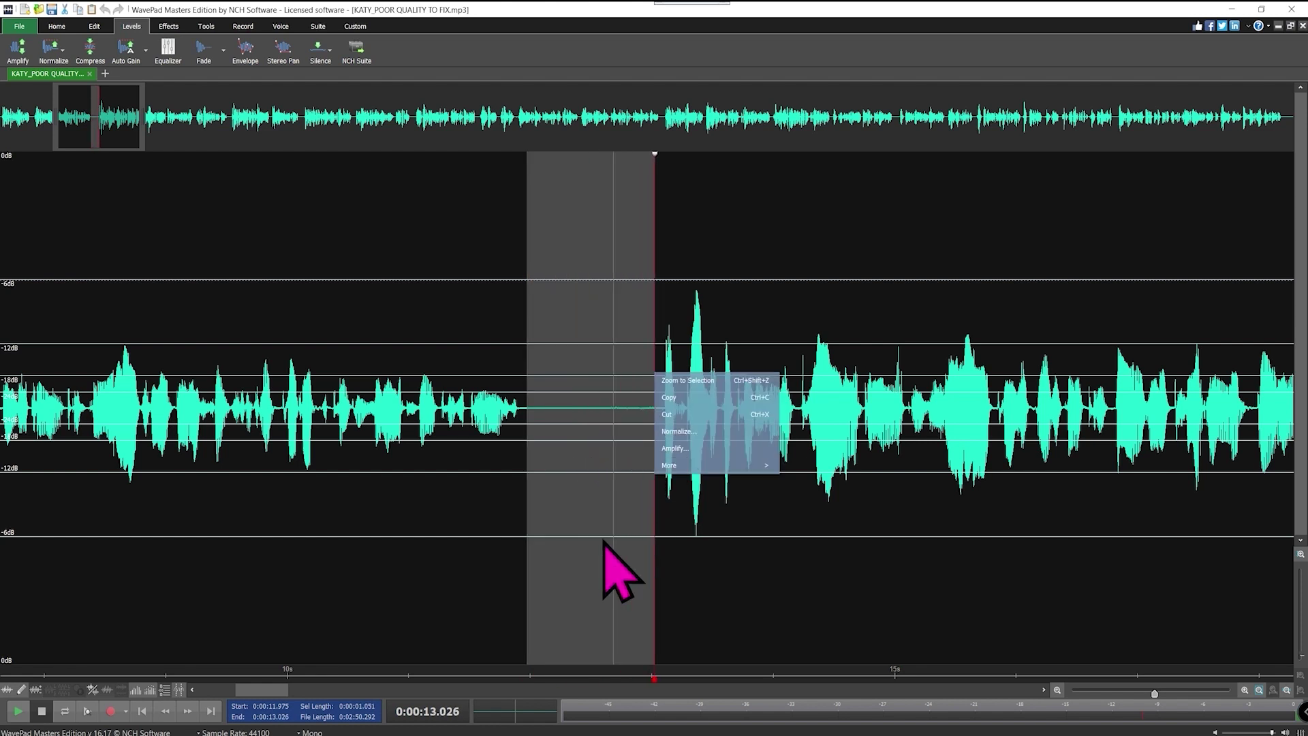
key(space)
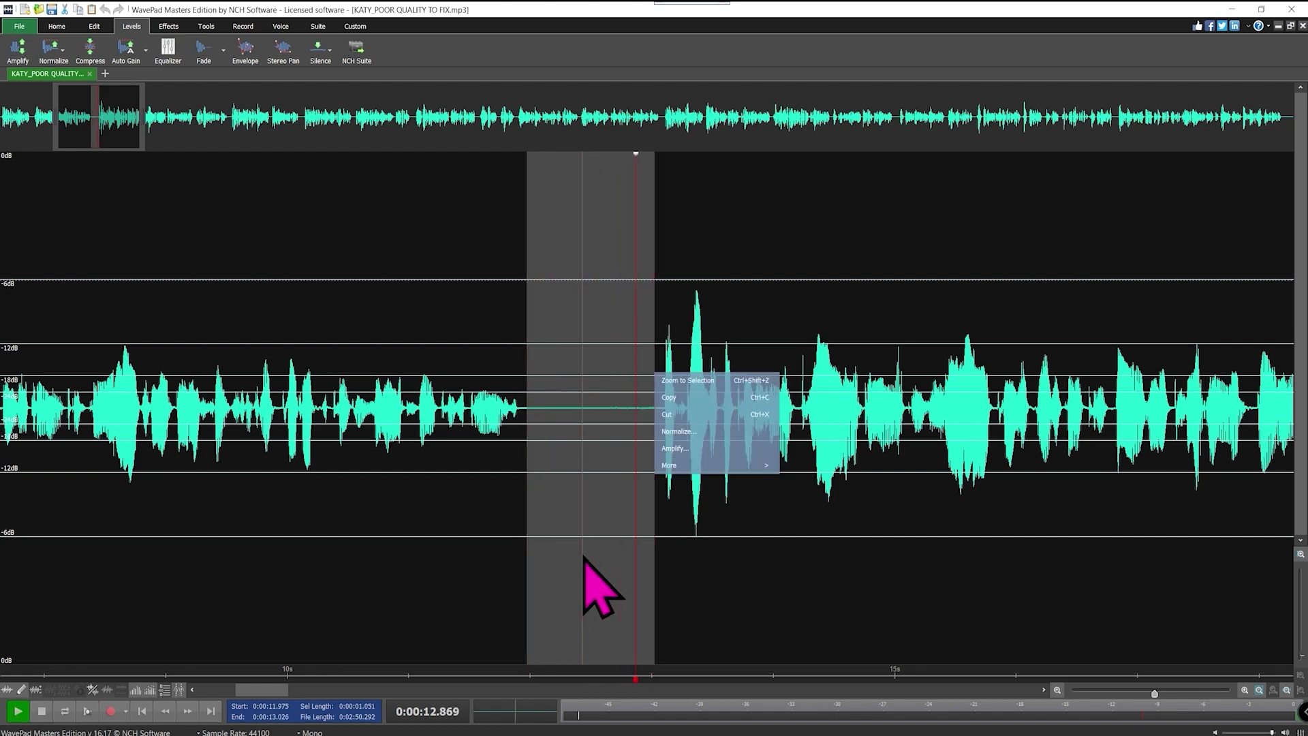
key(space)
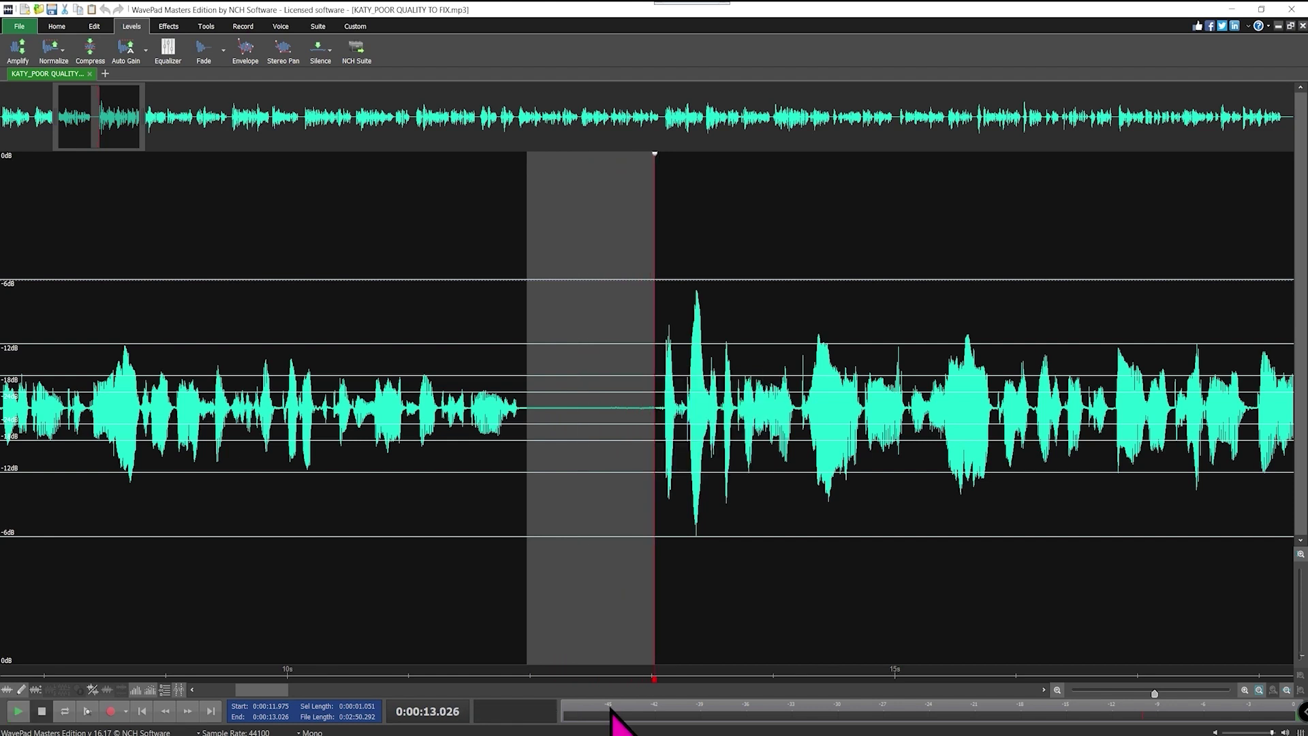
key(space)
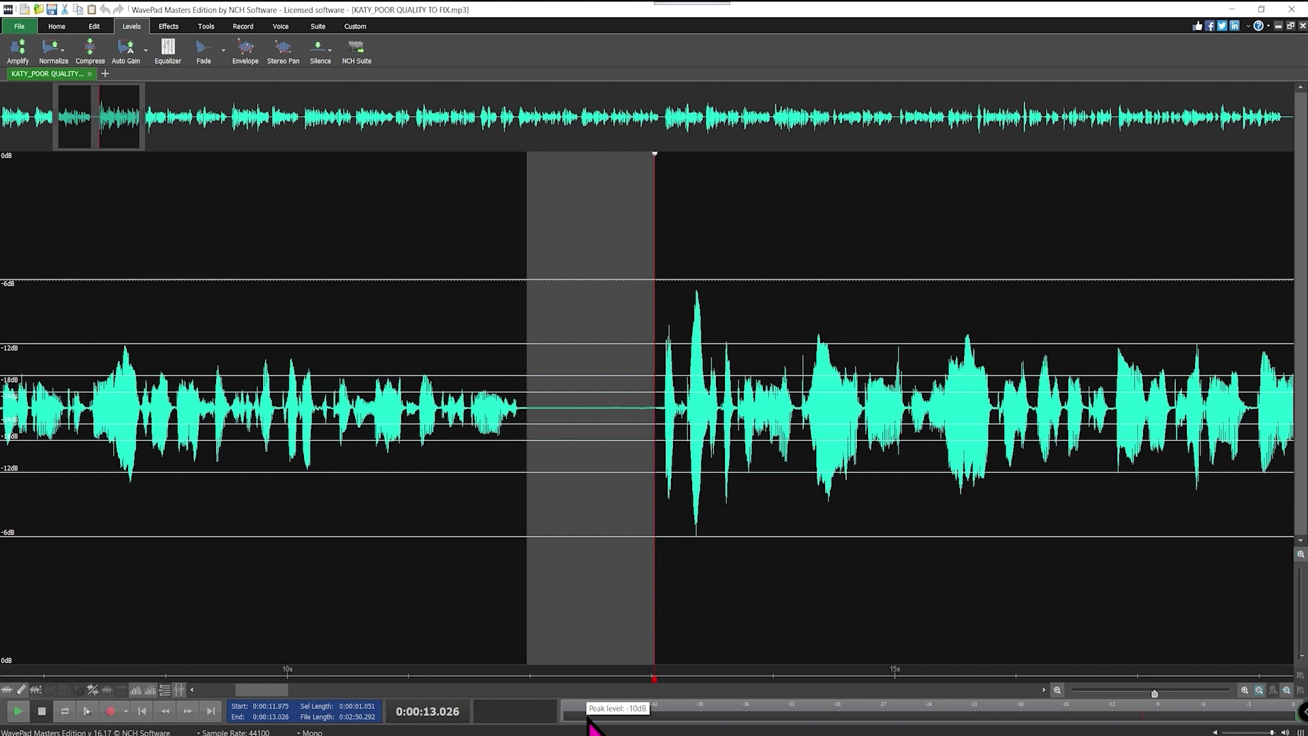
click(760, 626)
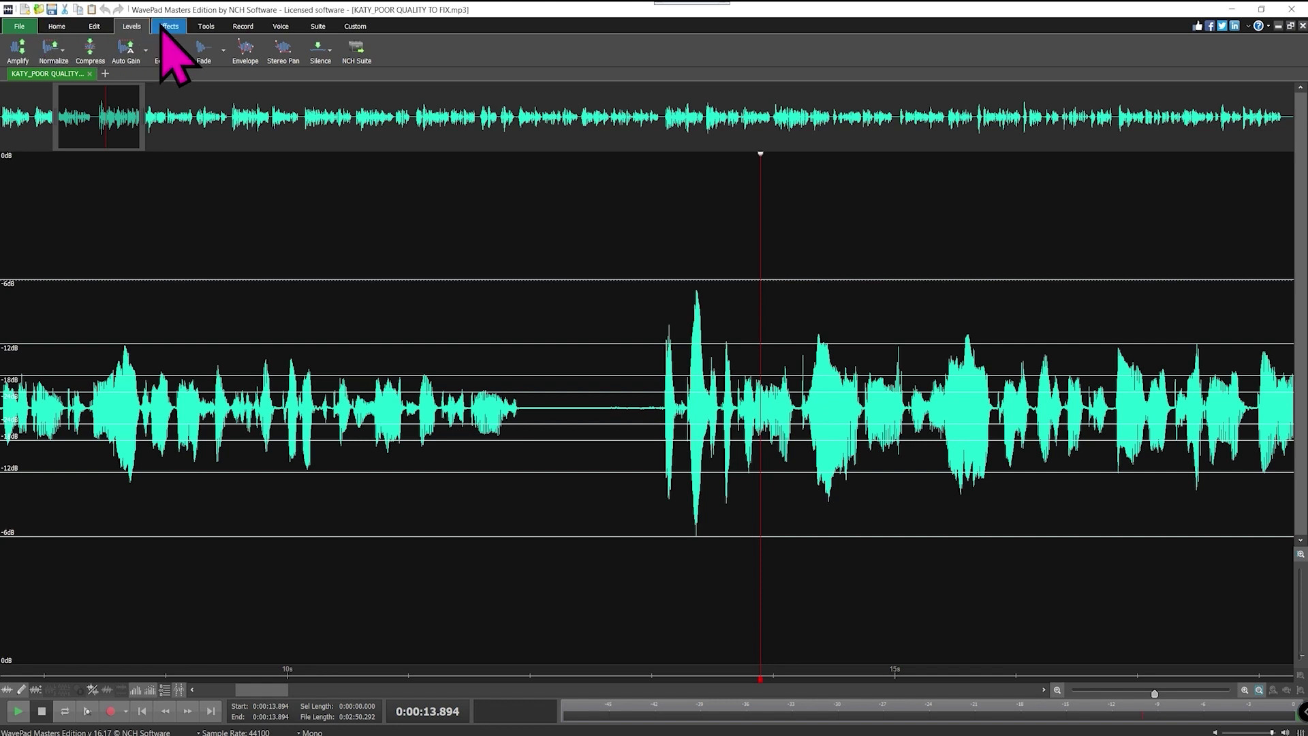
- Show the Noise Reduction submenu under Effects > Cleanup
click(166, 28)
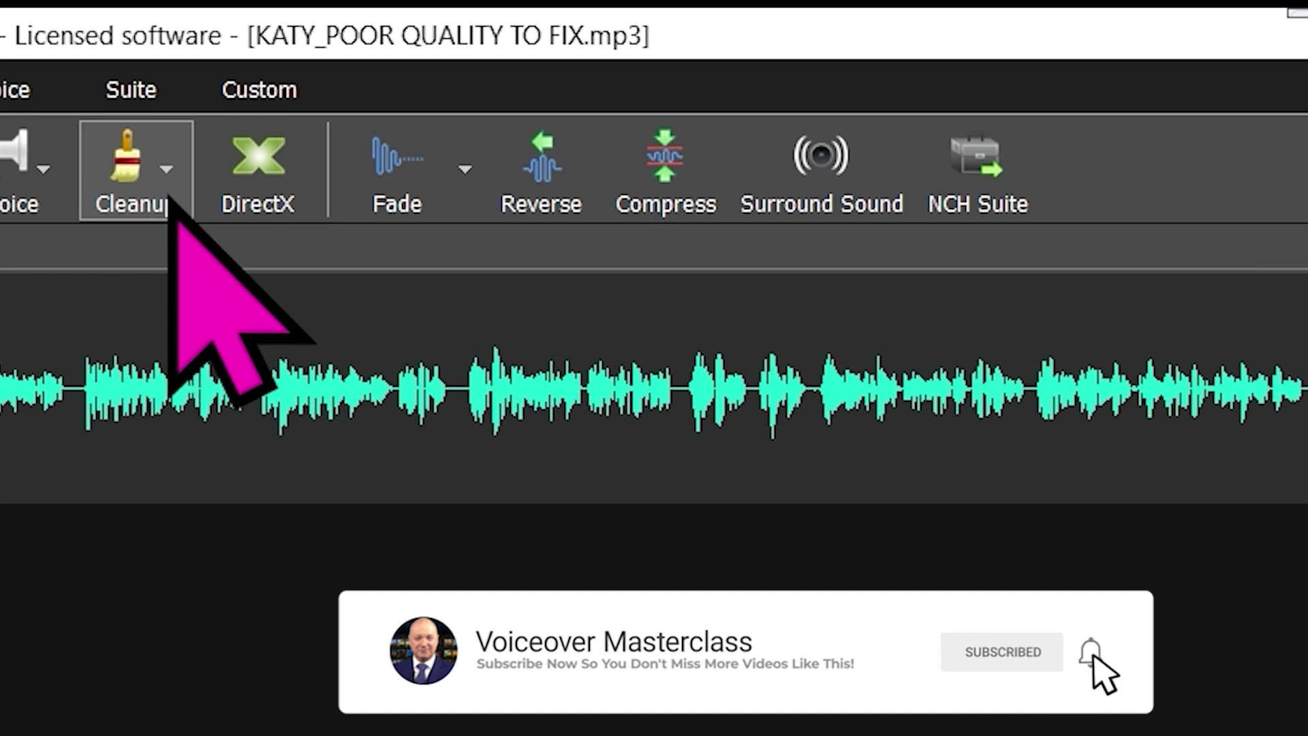
click(165, 170)
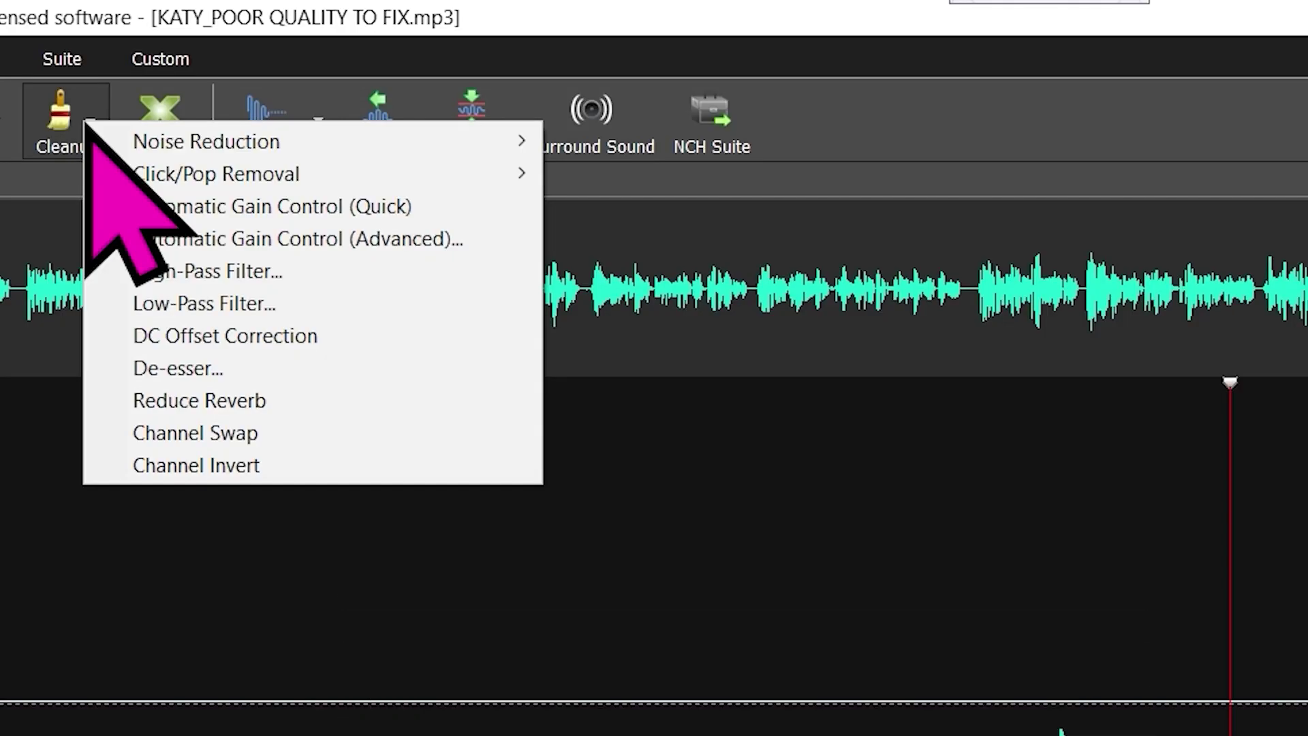
mouse_move(205, 144)
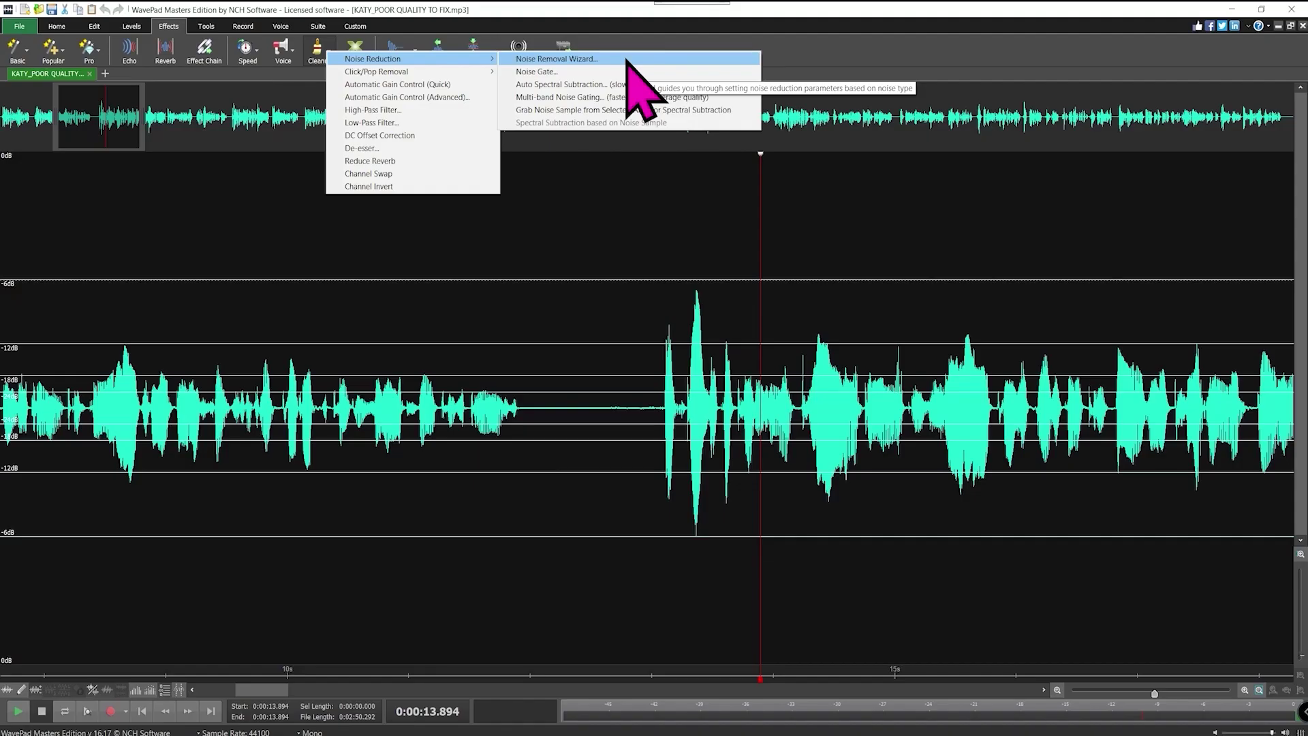
- Start the Noise Removal Wizard, choose 'Low volume recording with background noise', and advance to preview
click(875, 143)
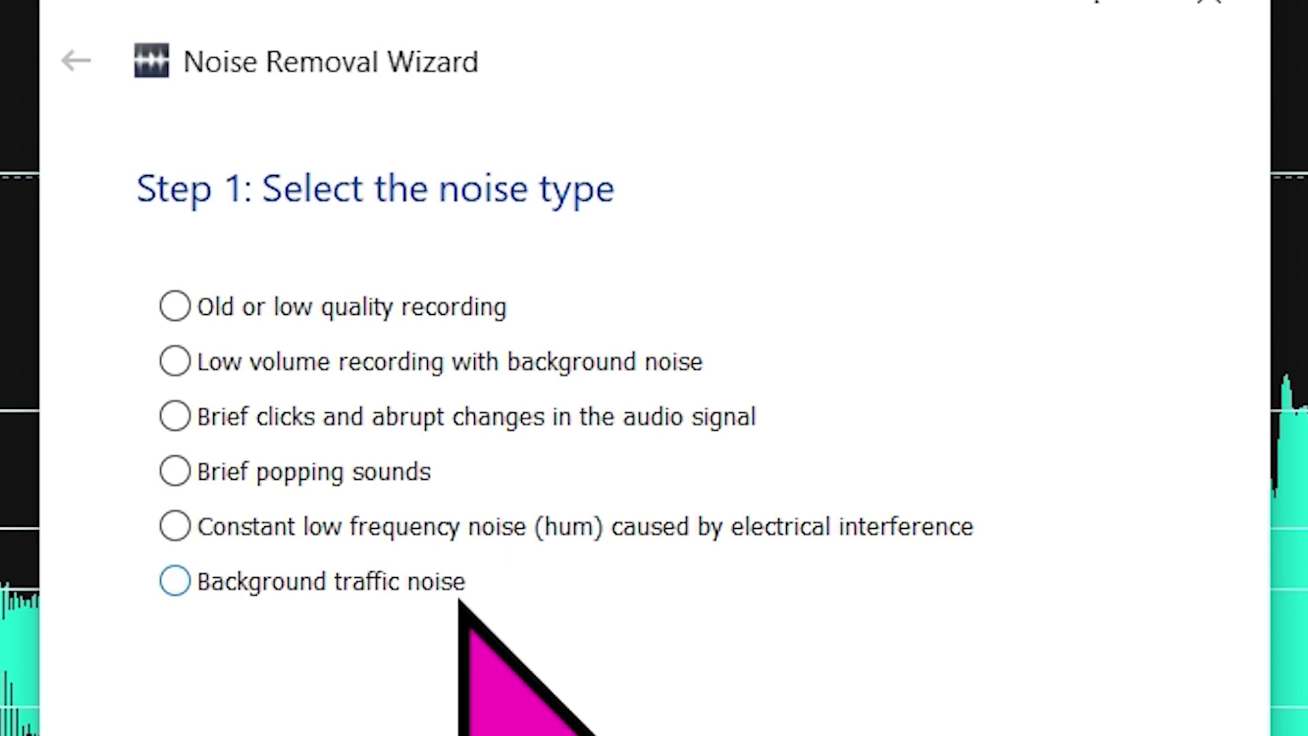
click(180, 363)
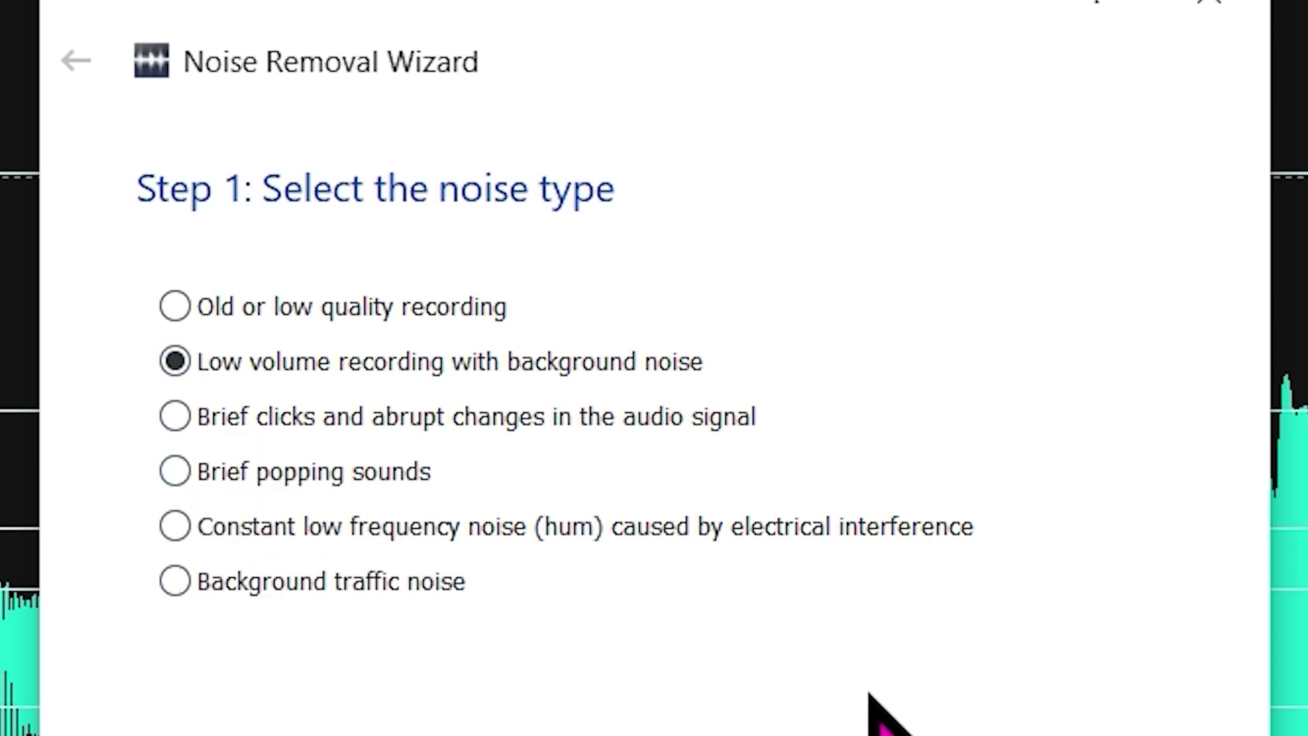
key(Return)
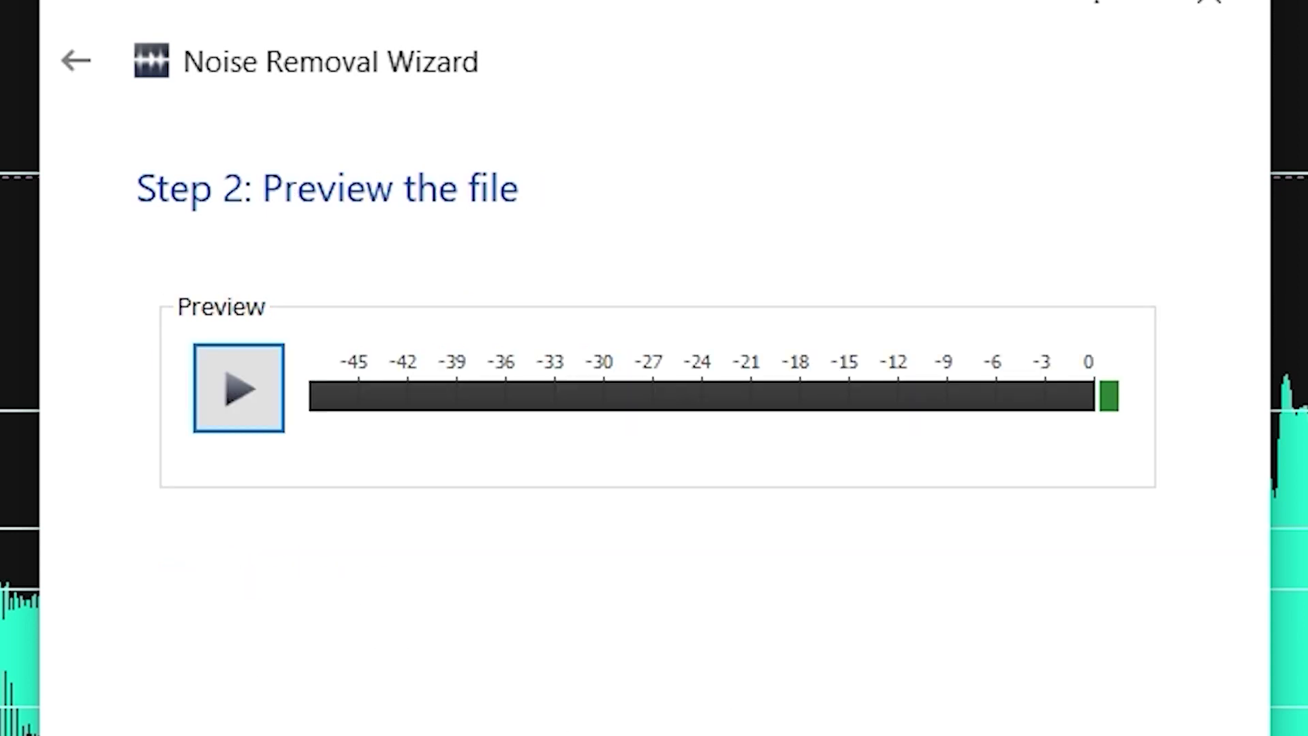
click(255, 382)
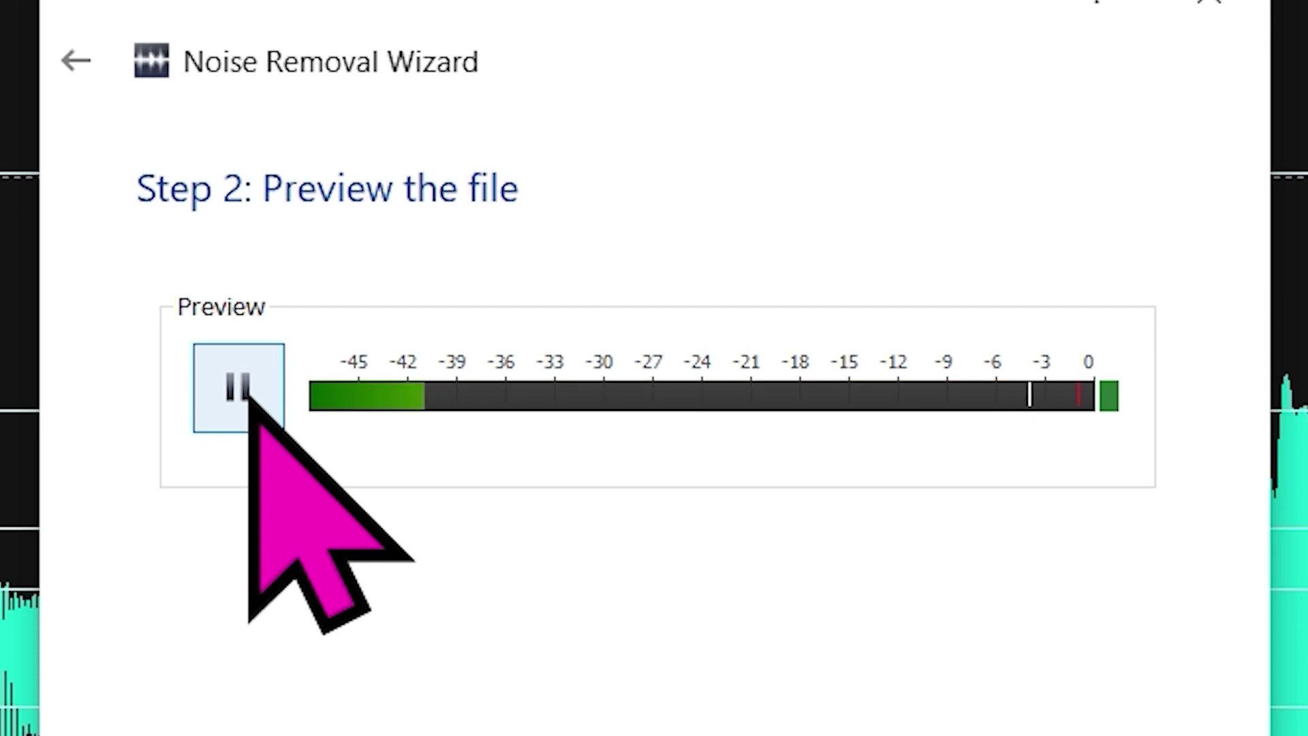
click(249, 399)
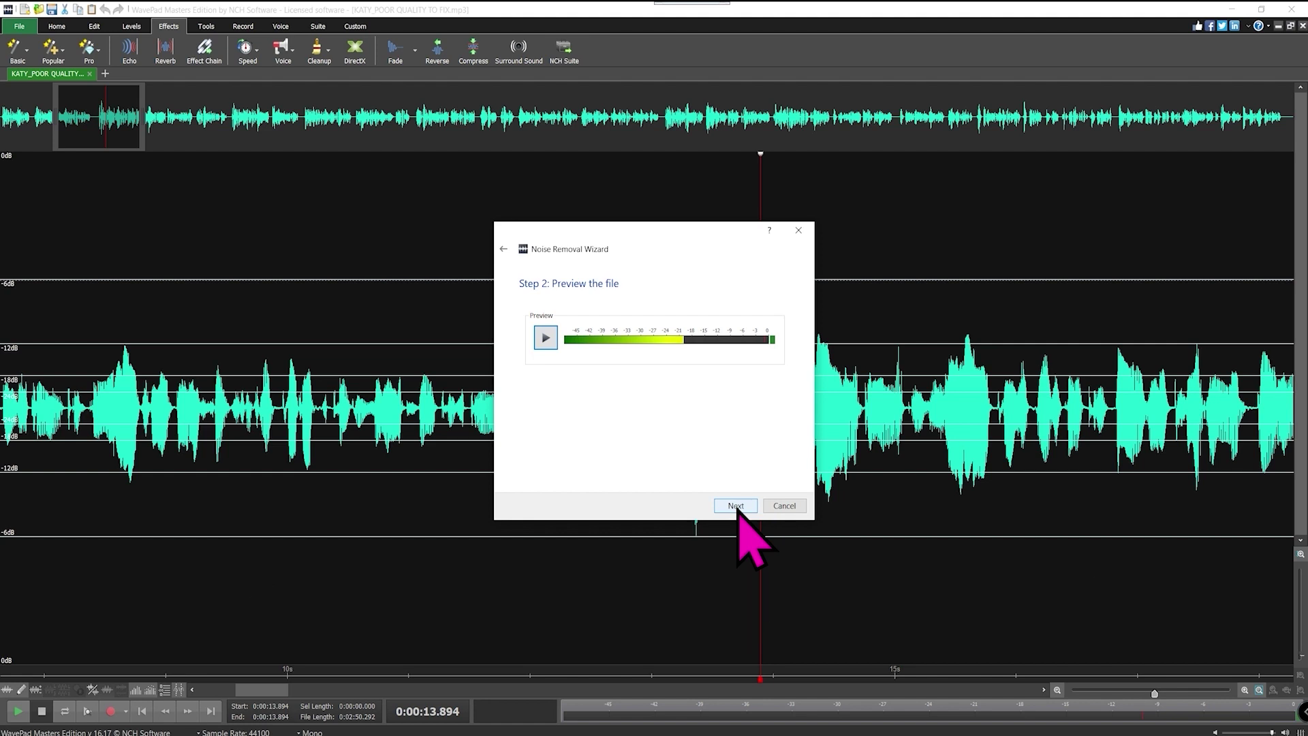
click(546, 337)
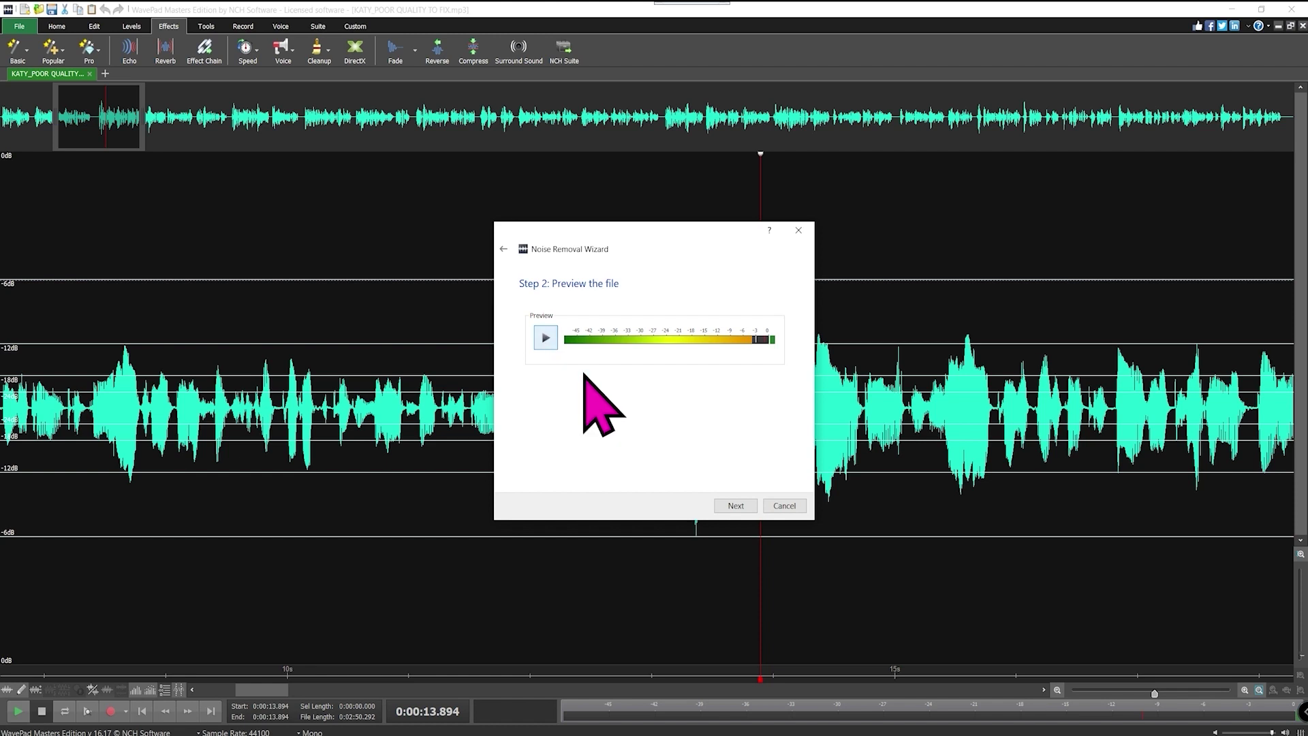
- Apply the wizard's noise removal, then play the cleaned gap from 12.003 seconds
click(736, 506)
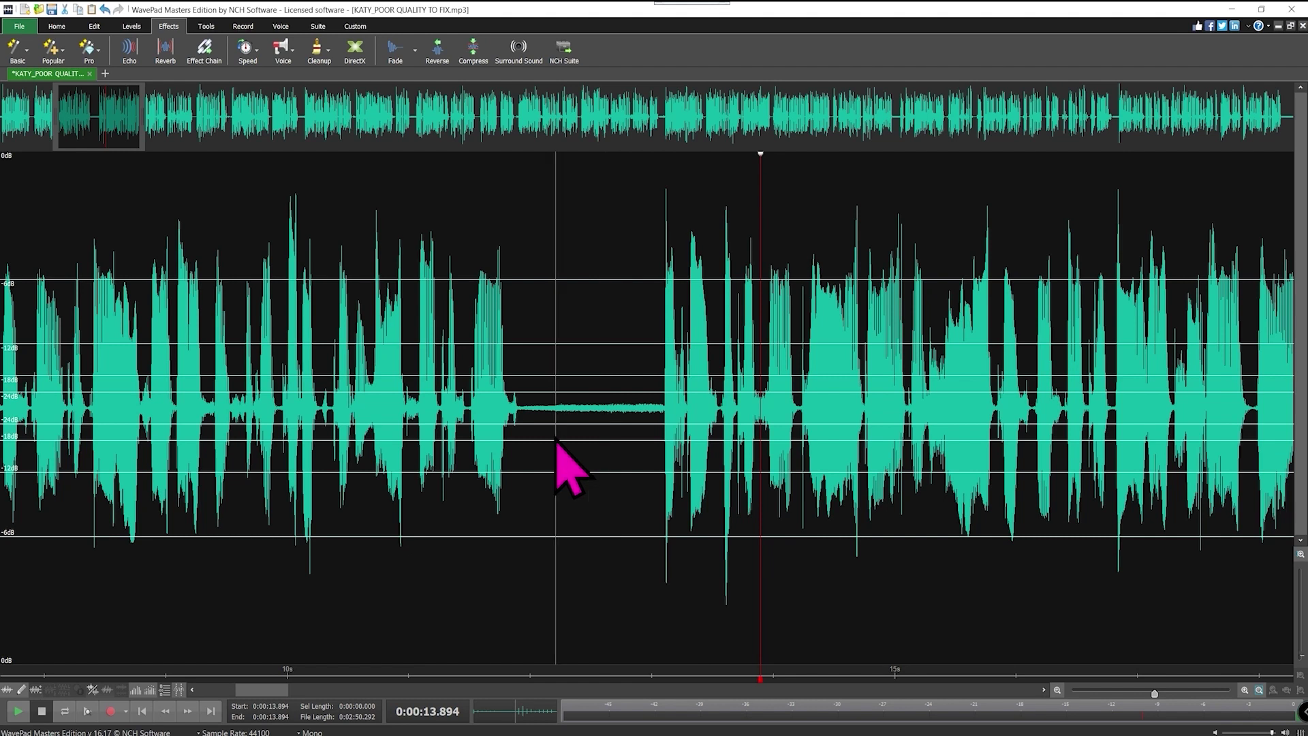
click(533, 430)
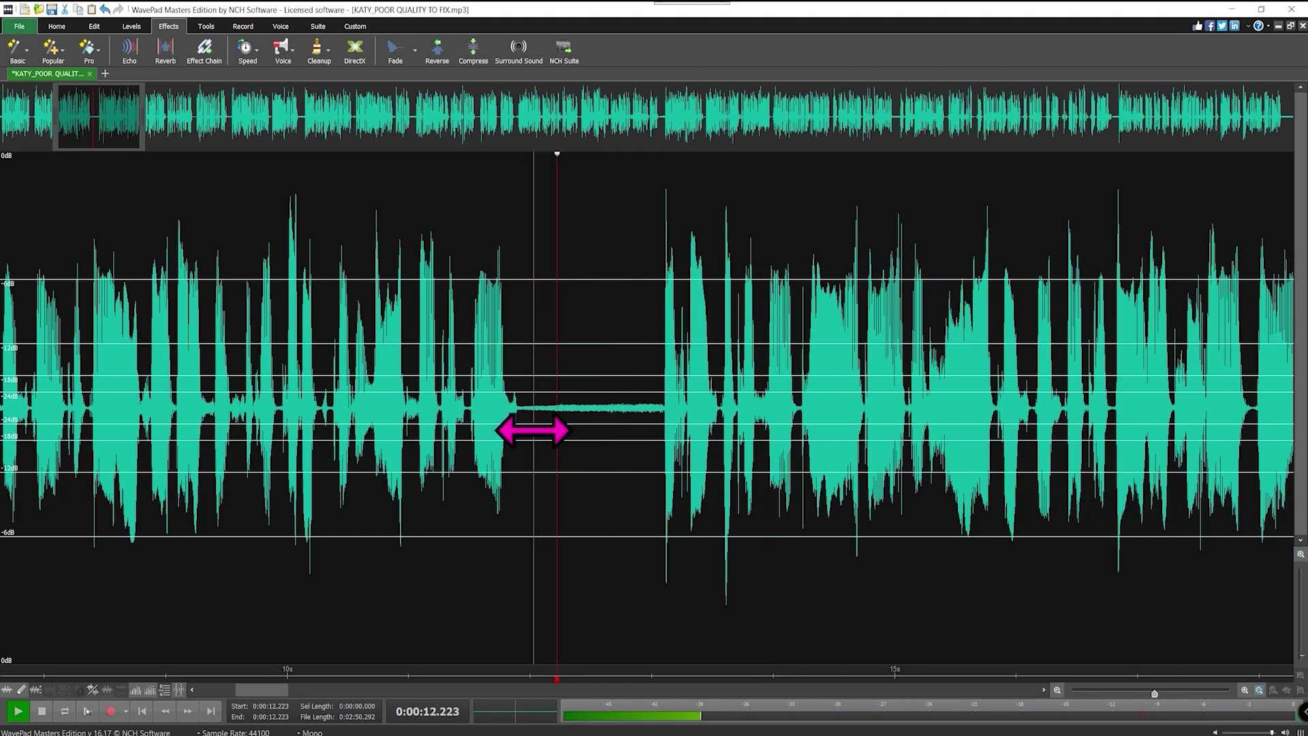
click(566, 458)
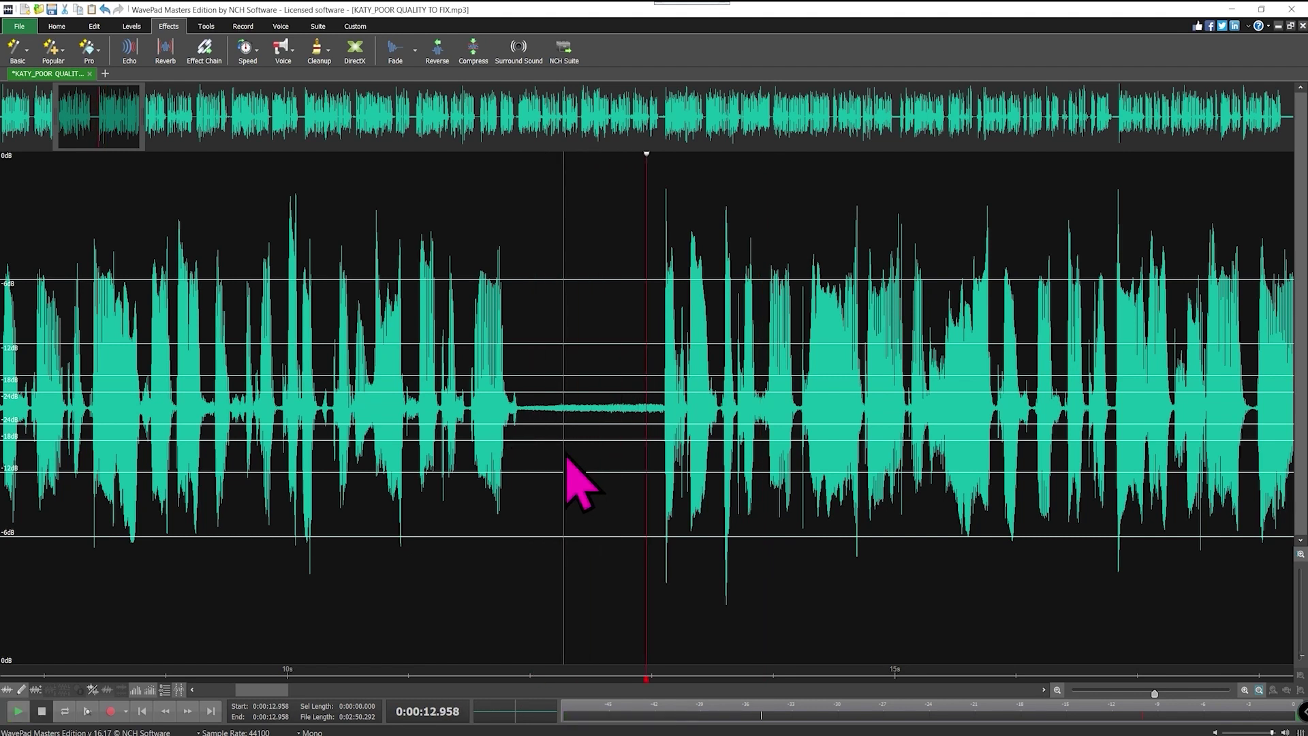
click(532, 436)
key(space)
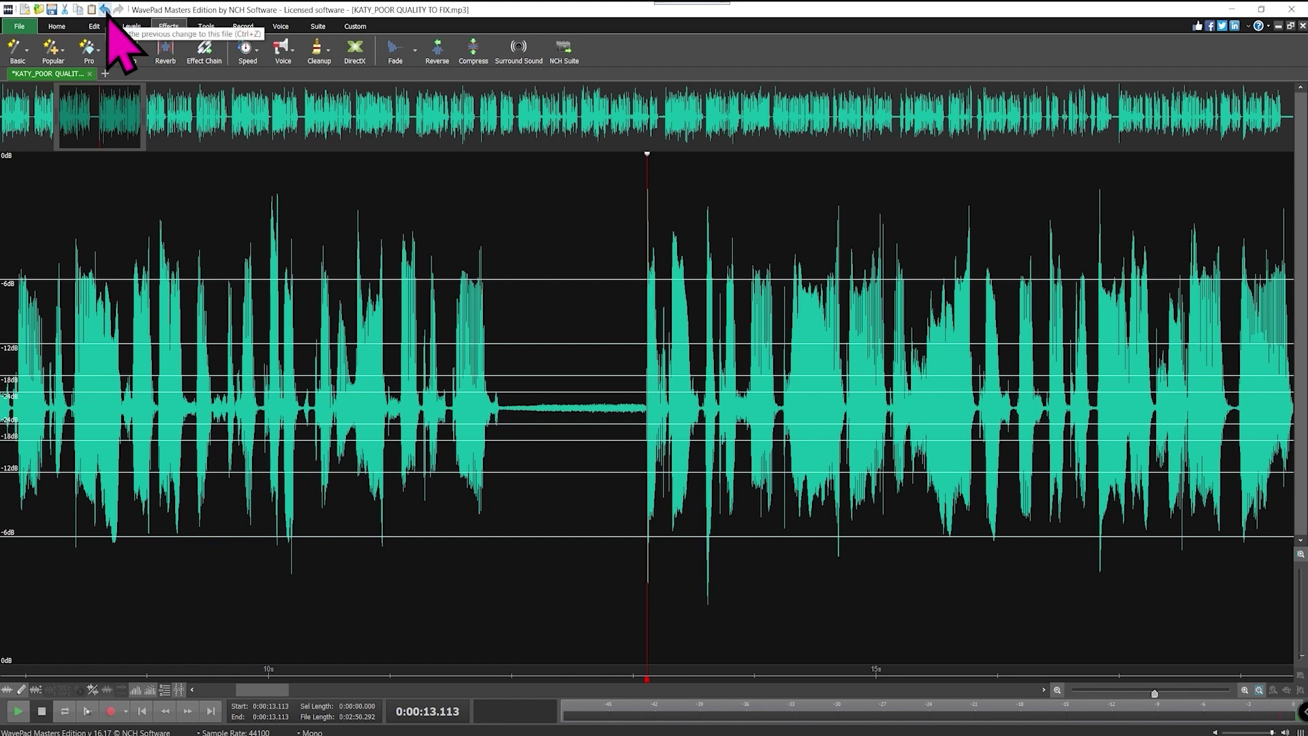
- Undo the noise removal and open the Noise Gate effect from the Cleanup tools
click(106, 9)
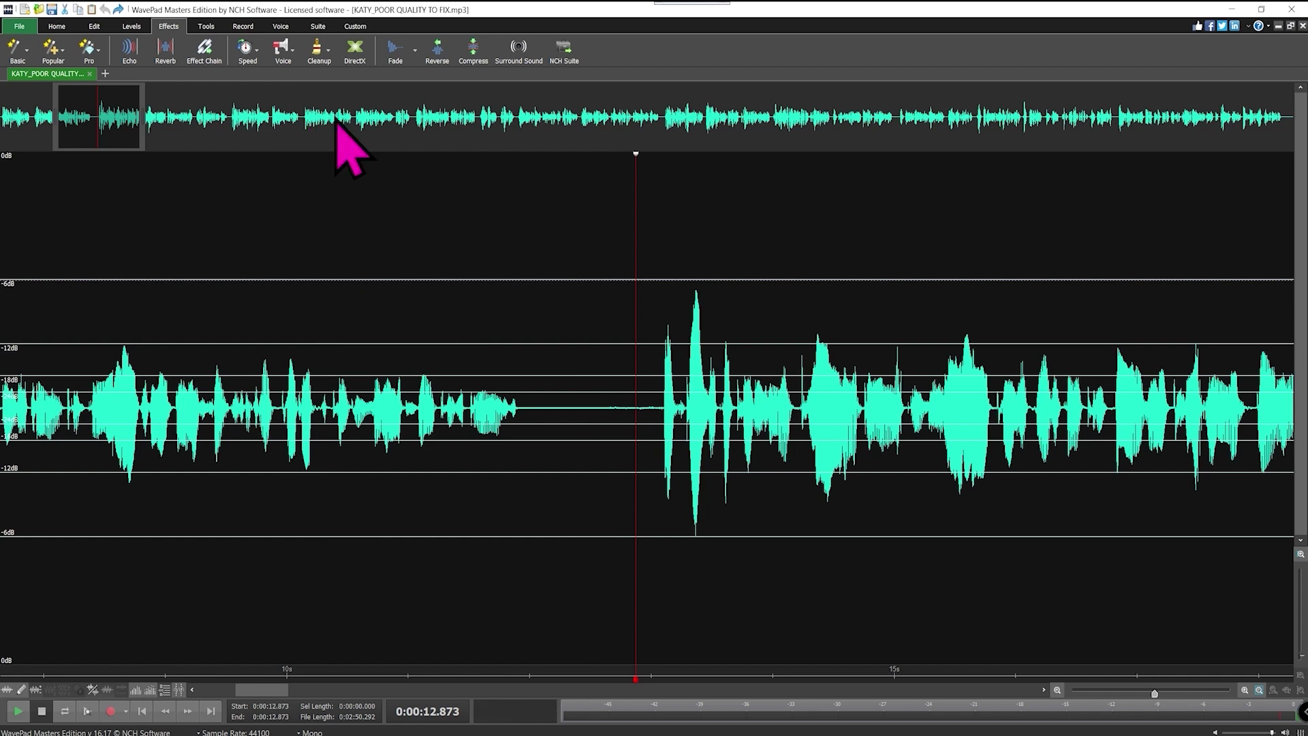
click(321, 54)
mouse_move(340, 93)
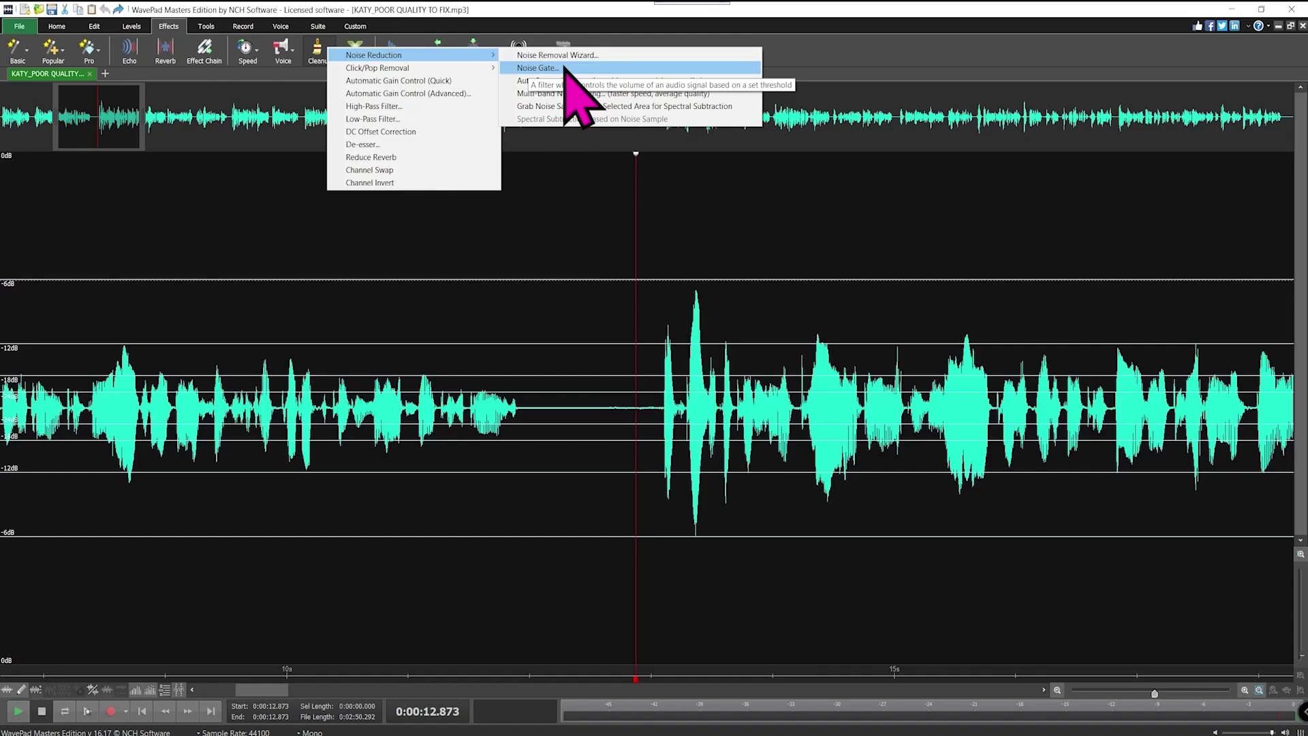
click(710, 124)
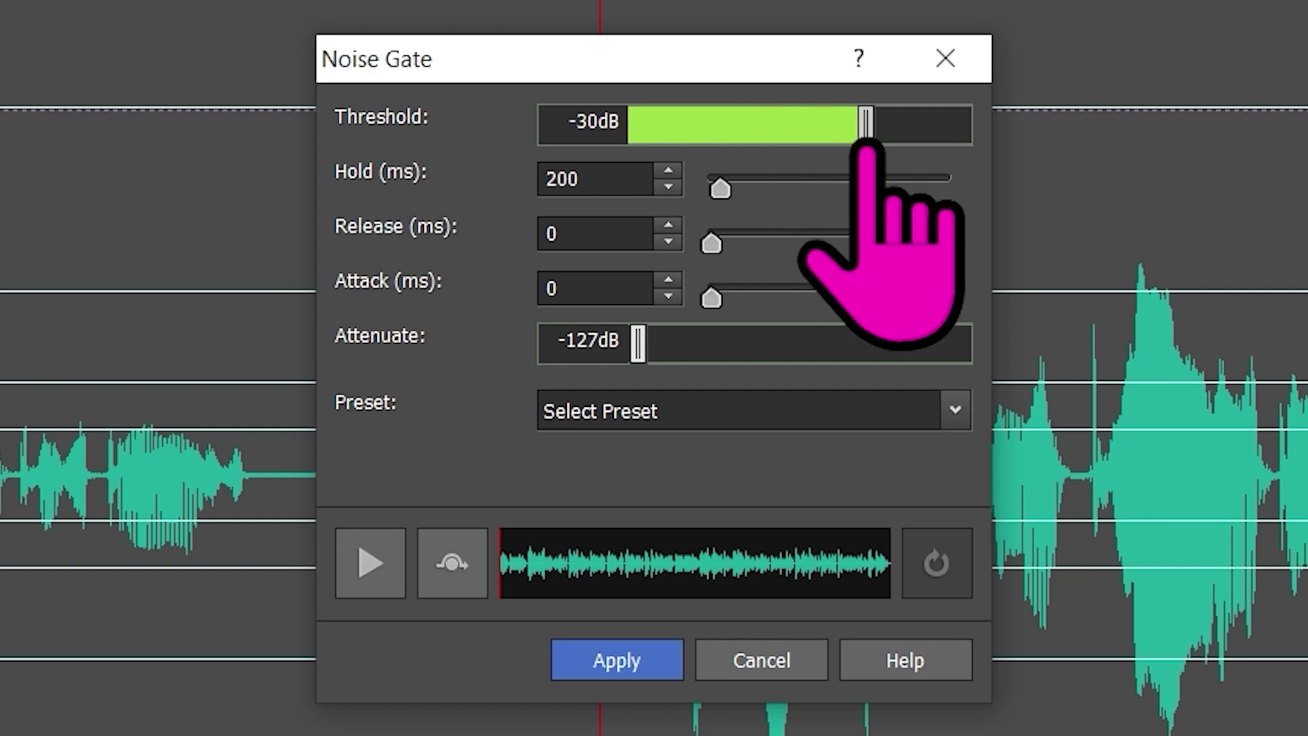
- Lower the Noise Gate threshold to -44 dB and preview the gate on the audio
drag(867, 147, 836, 148)
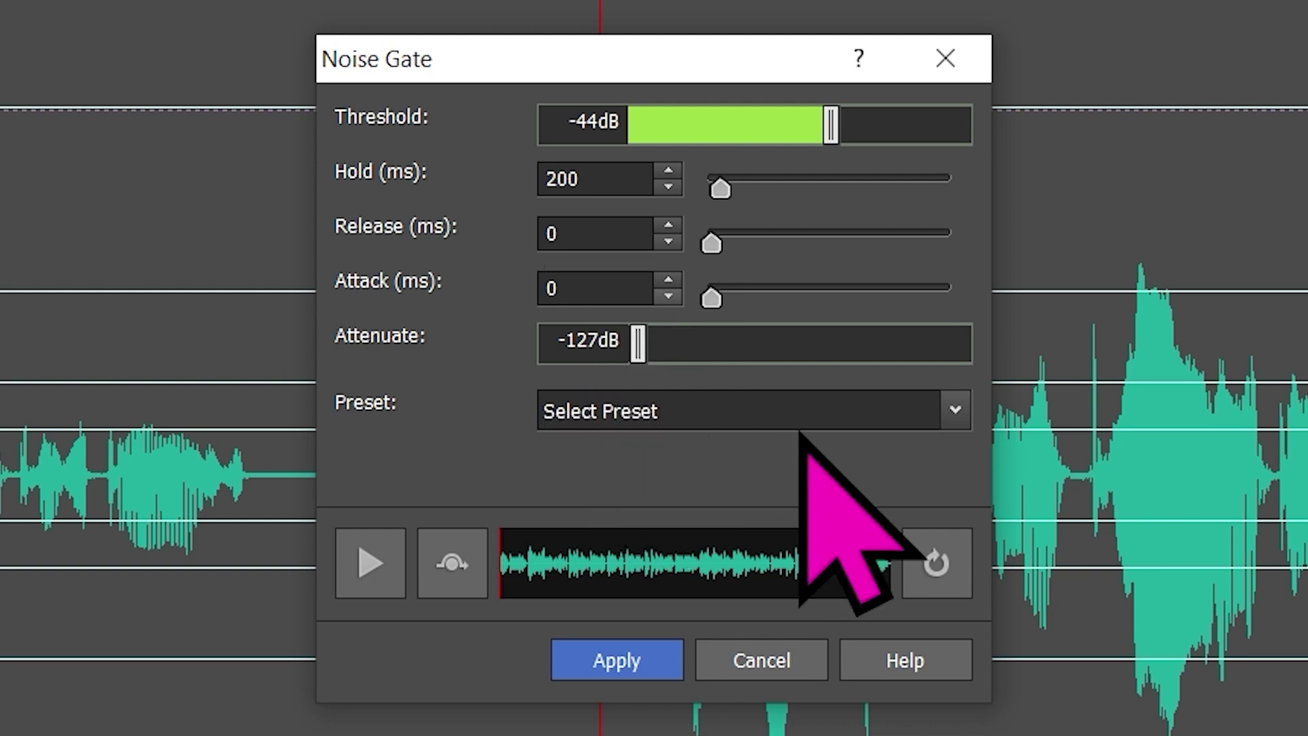
click(953, 410)
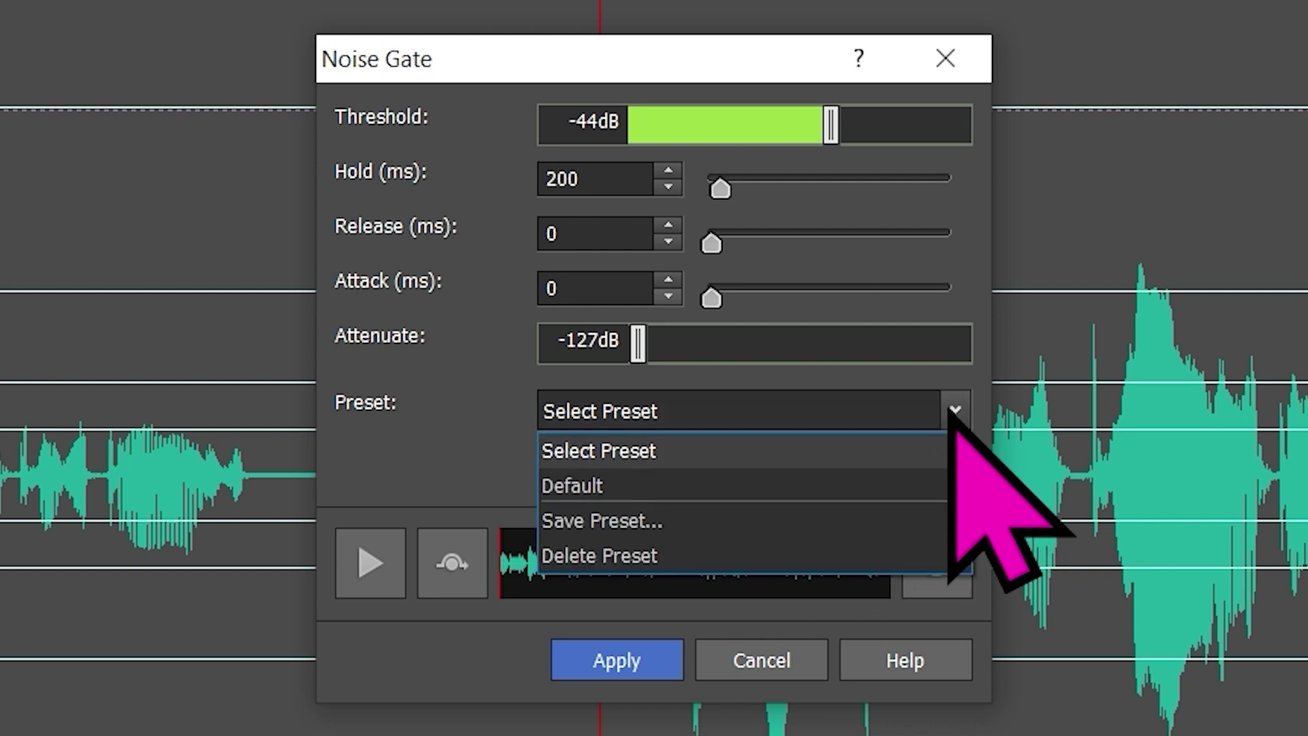
click(954, 410)
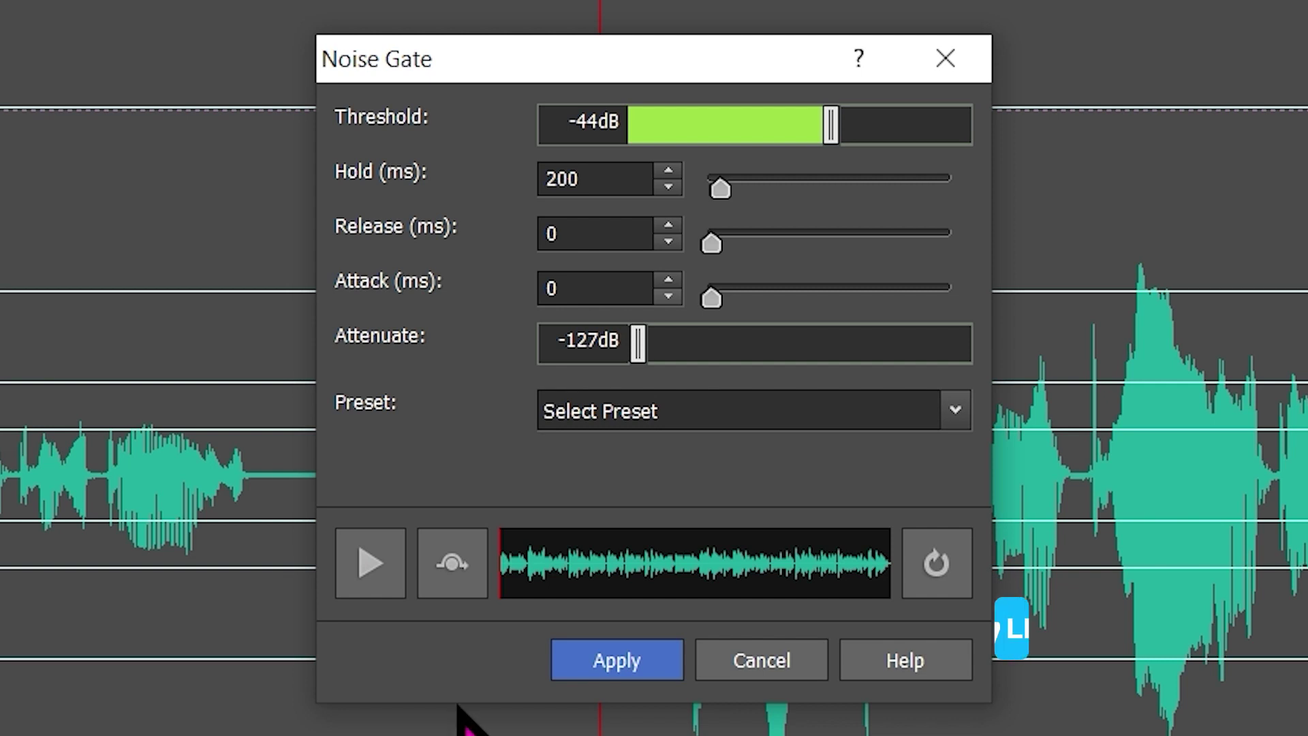
click(372, 587)
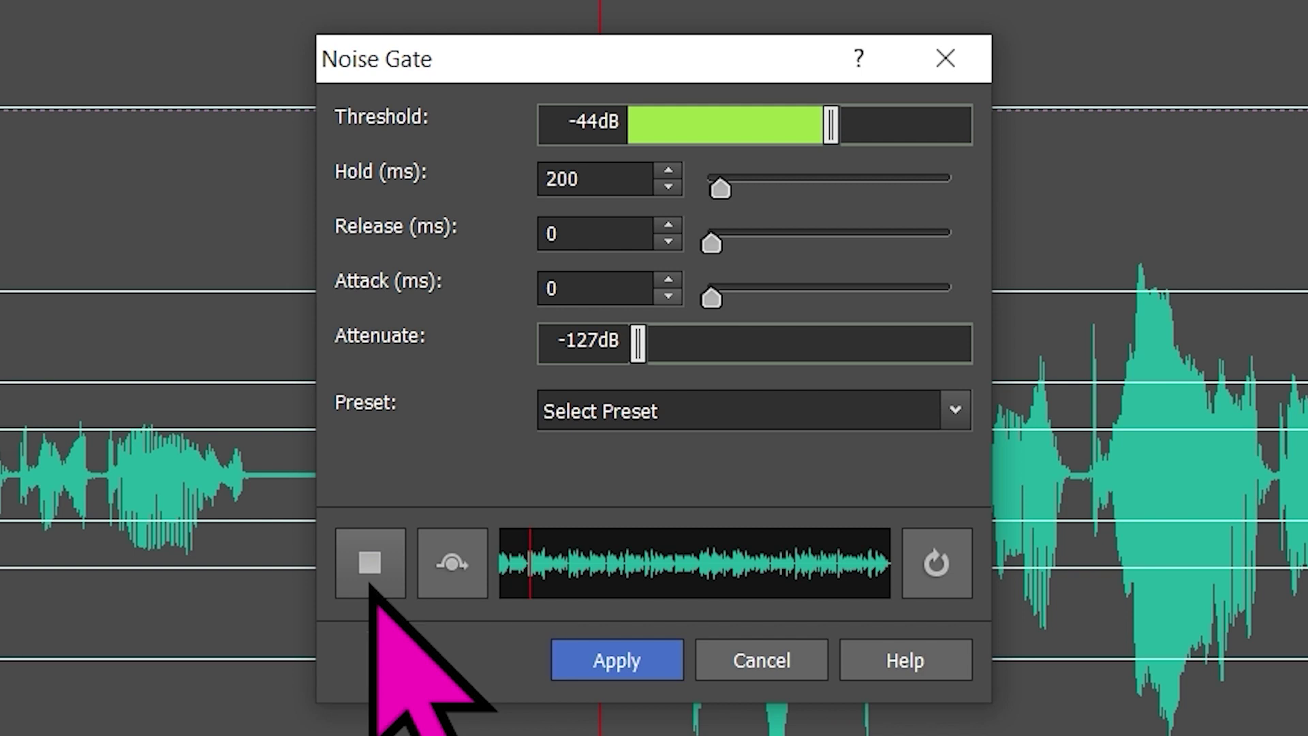
click(372, 579)
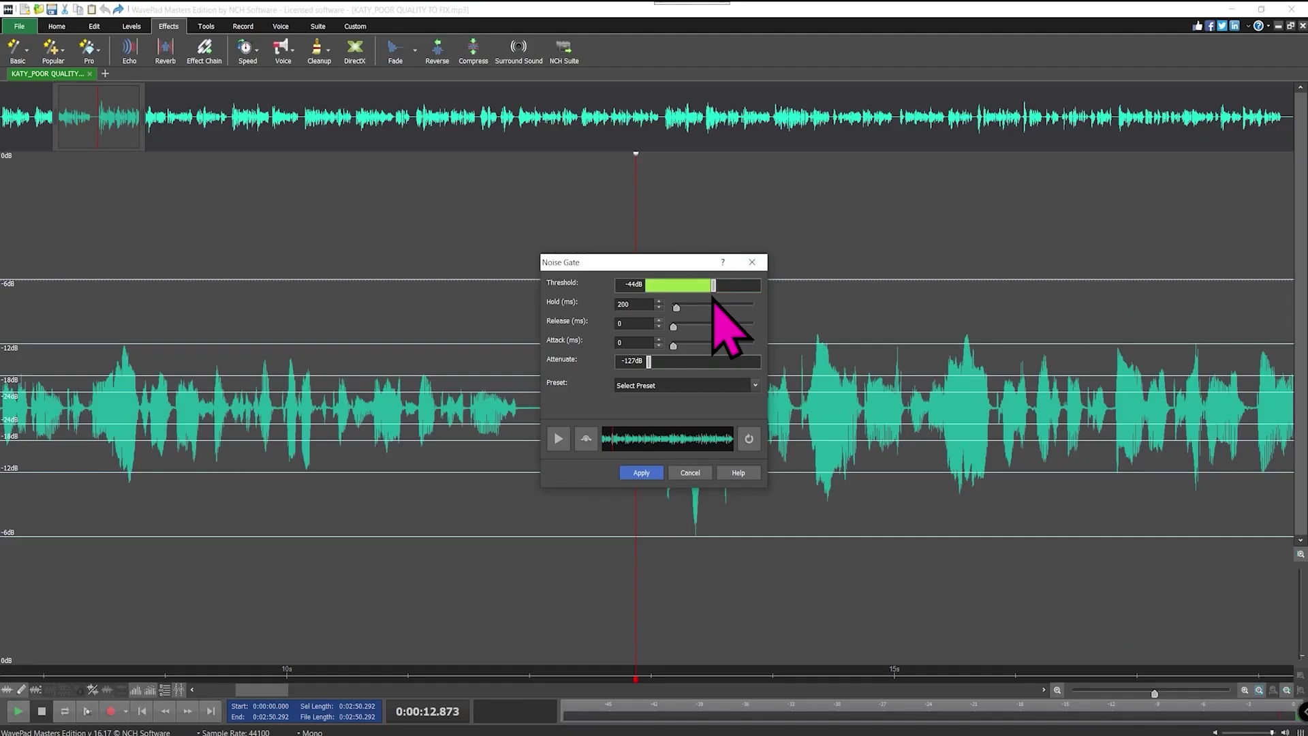
- Cancel the Noise Gate, play from about 12 seconds, and reopen the Noise Reduction submenu
click(762, 660)
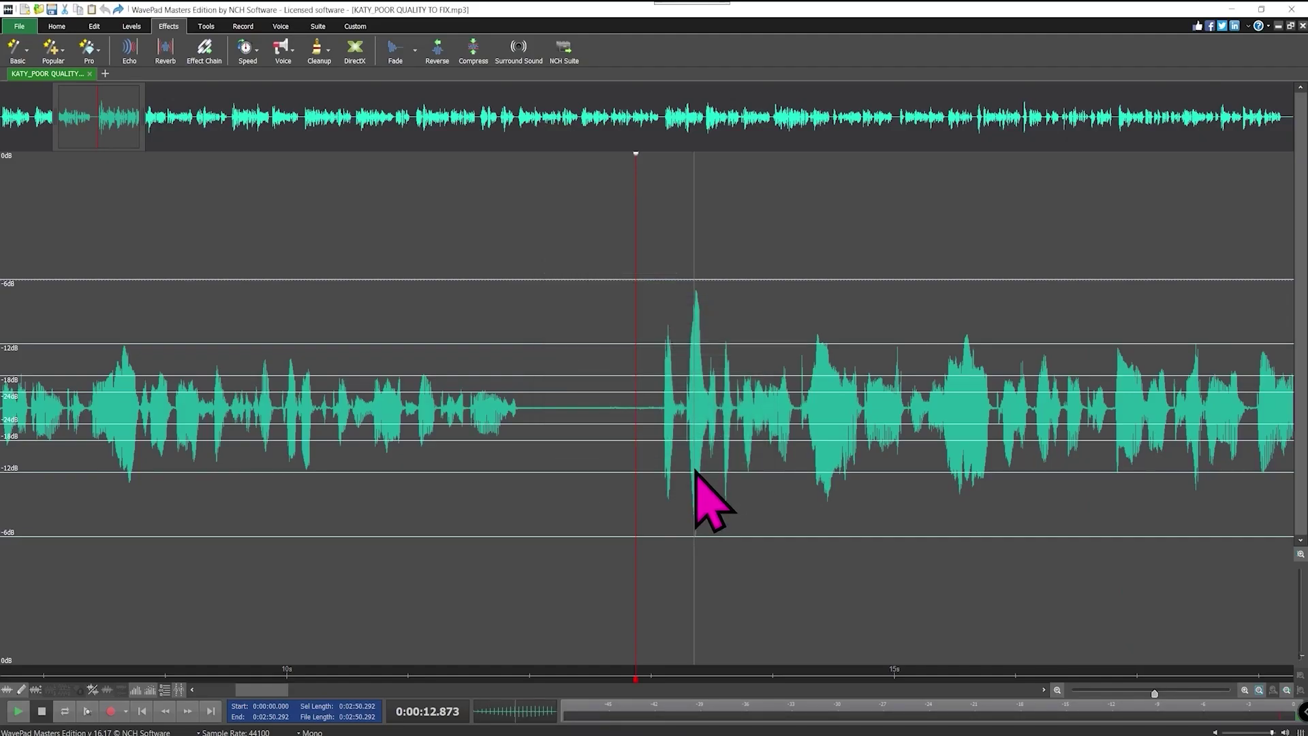
click(537, 411)
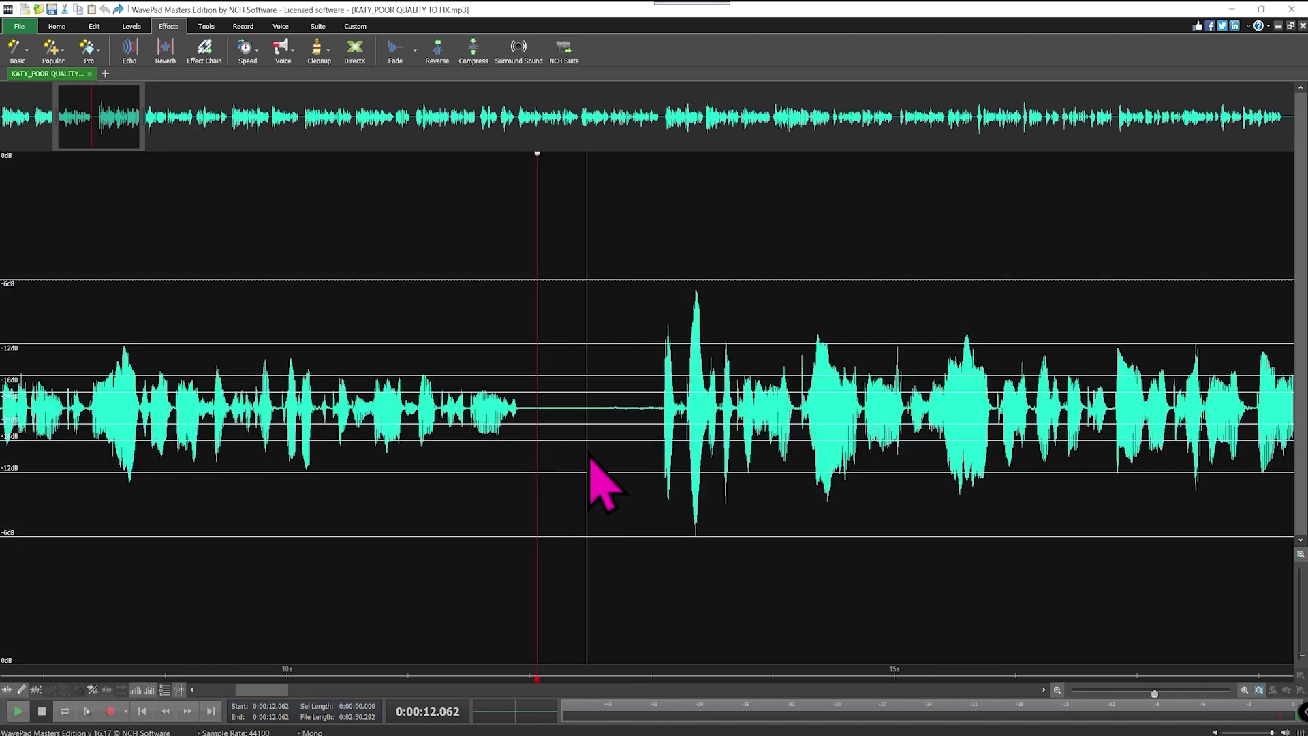
key(space)
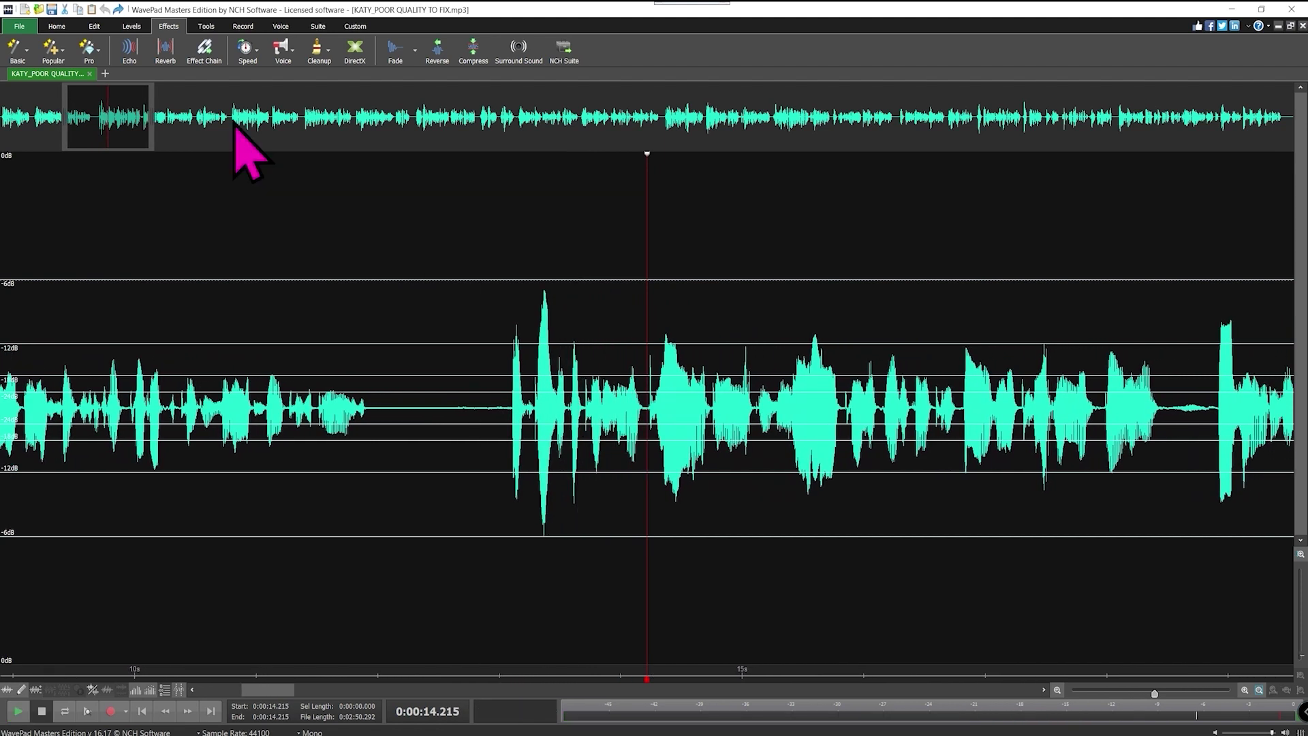
click(318, 51)
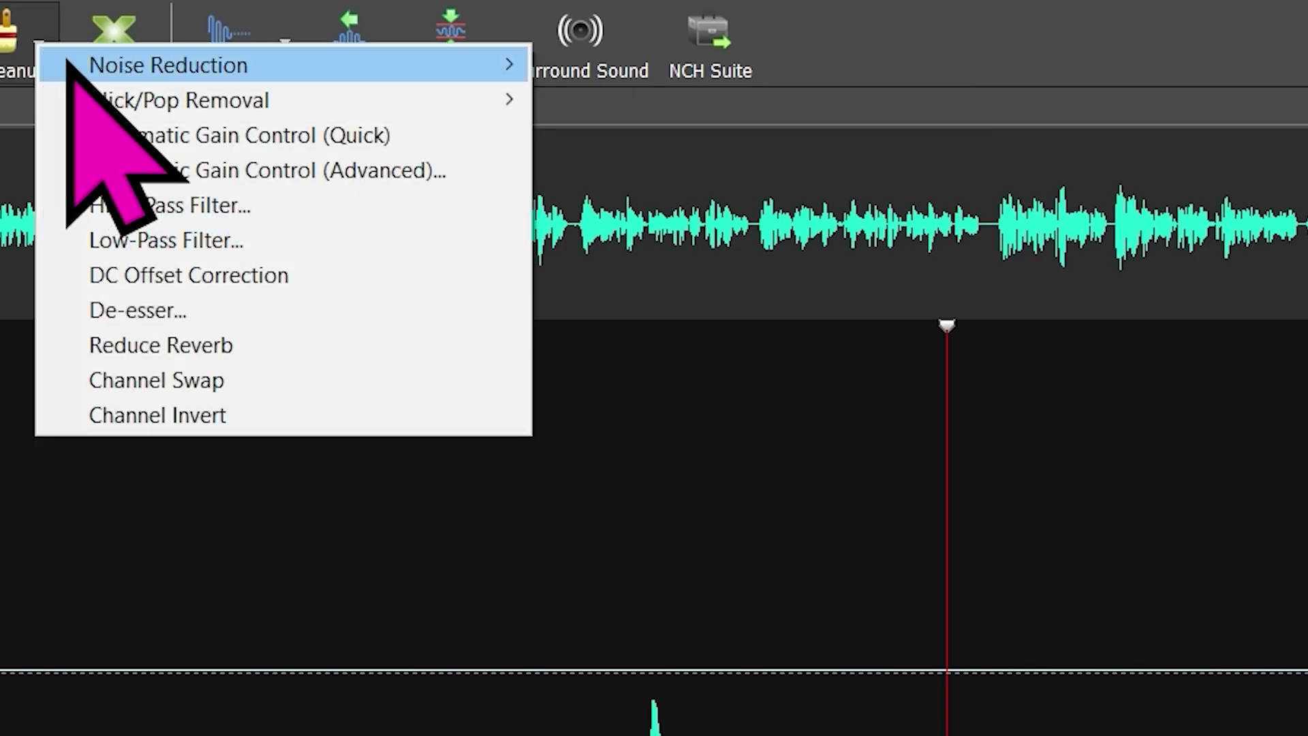
mouse_move(339, 58)
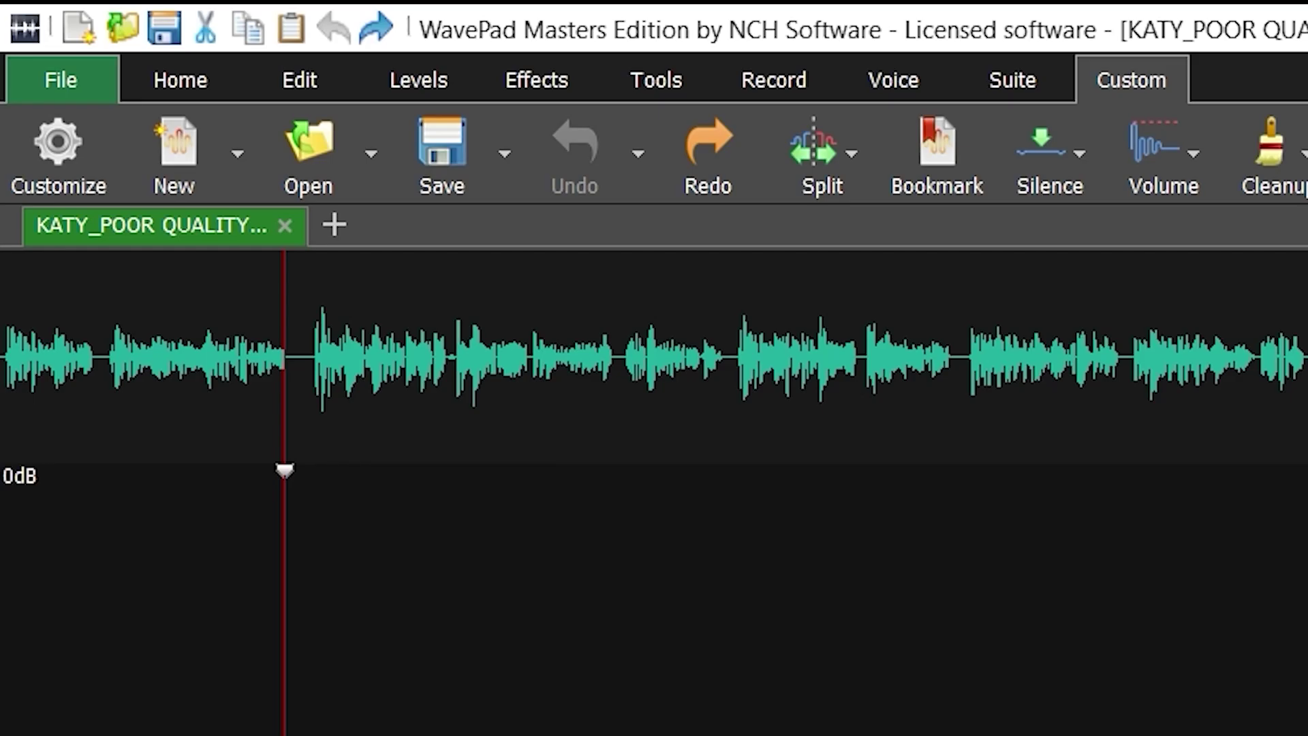
- Show the classic menu bar and turn on View > Wave > Frequency View
click(938, 197)
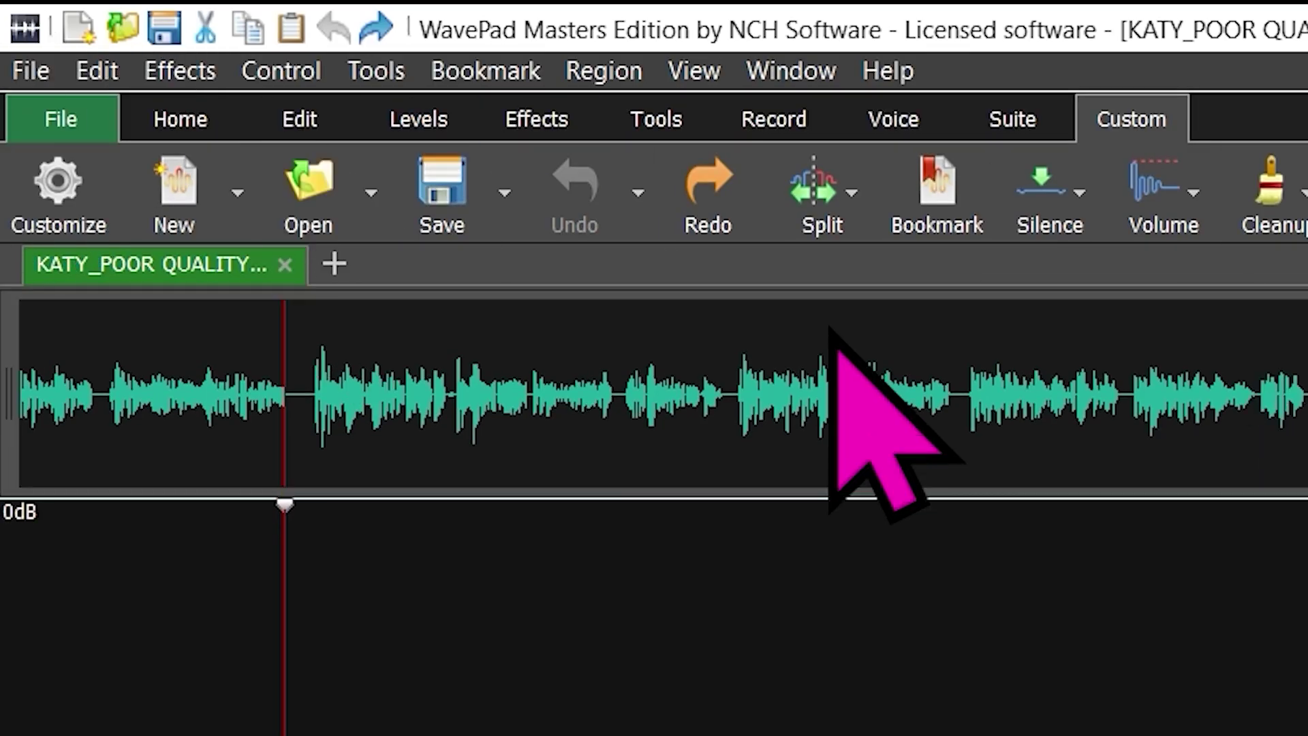
click(708, 75)
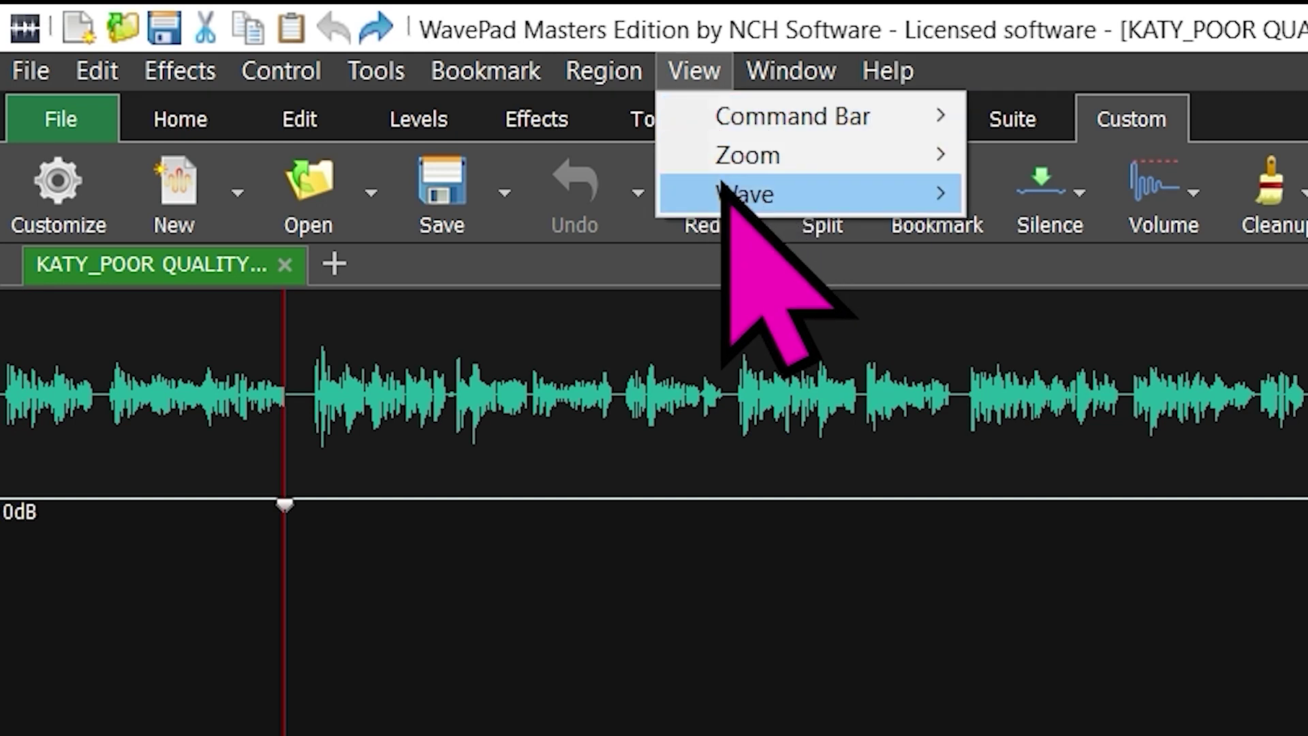
mouse_move(723, 190)
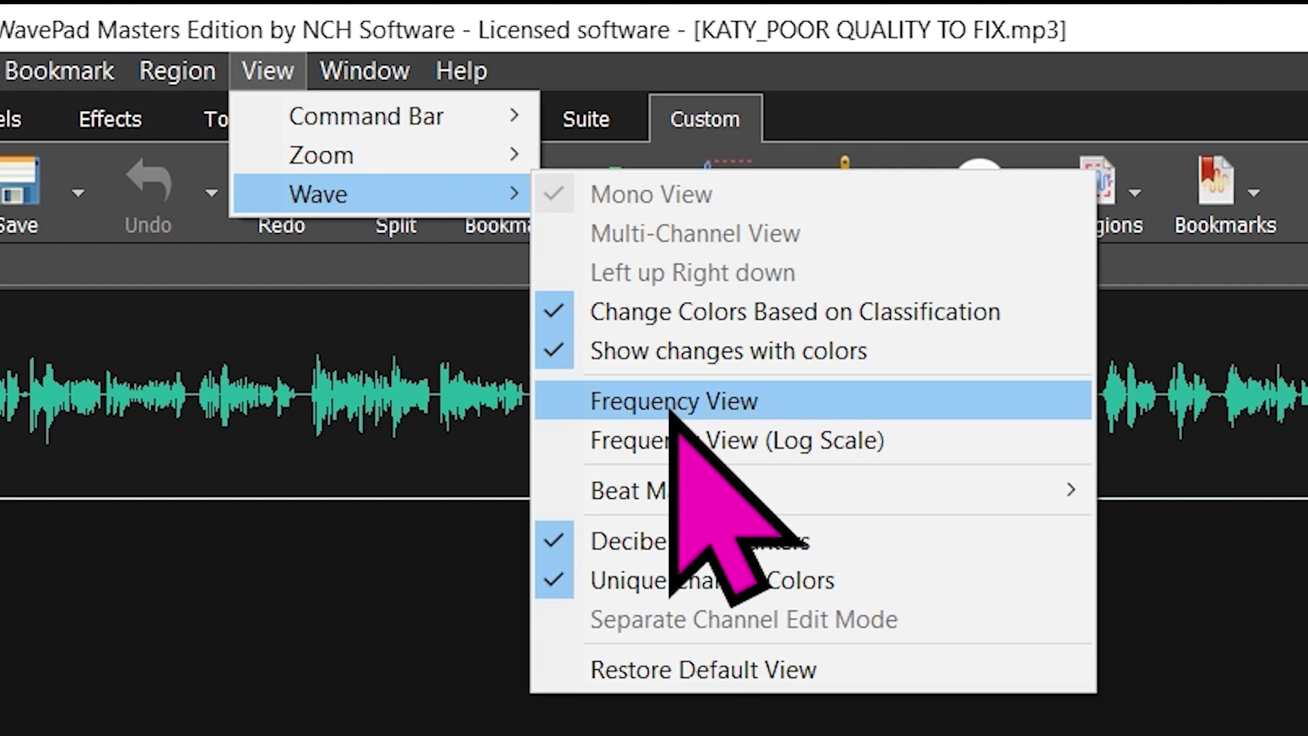
click(671, 402)
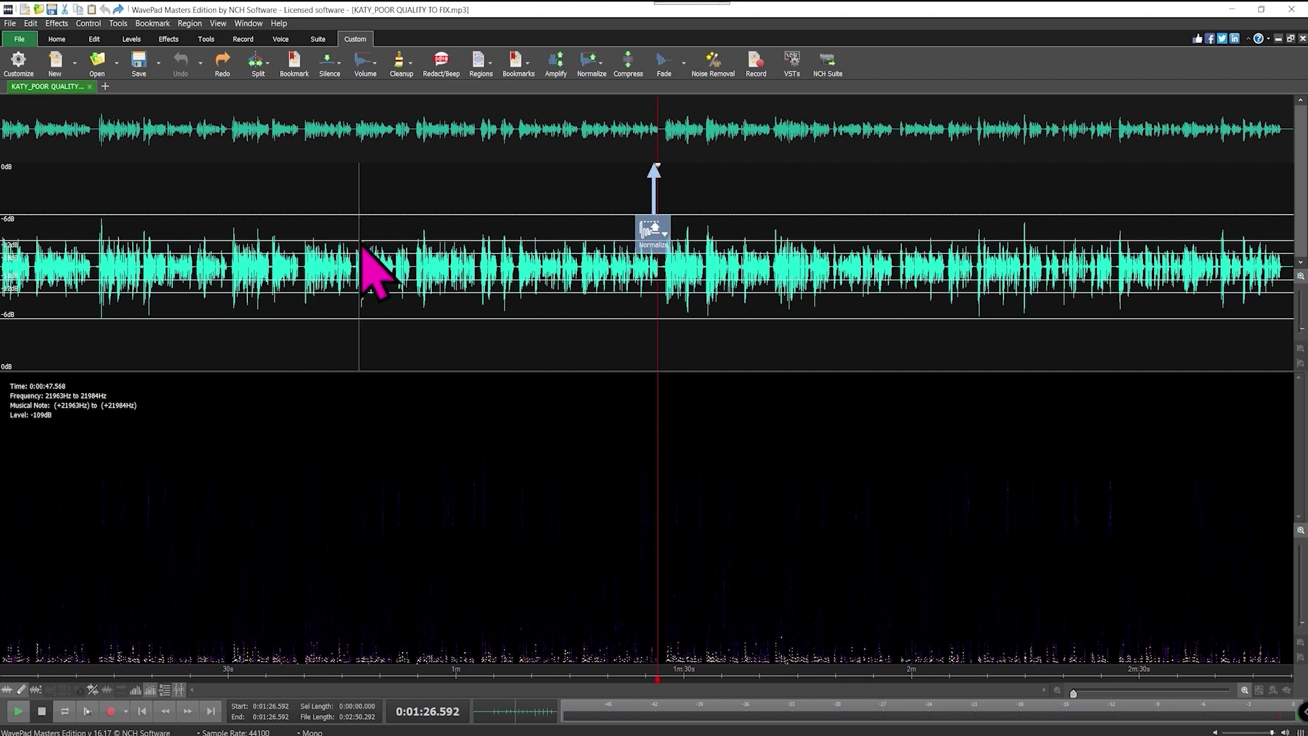
- Zoom in near the start and select the quiet pause from 3.871 to 4.570 seconds
key(Home)
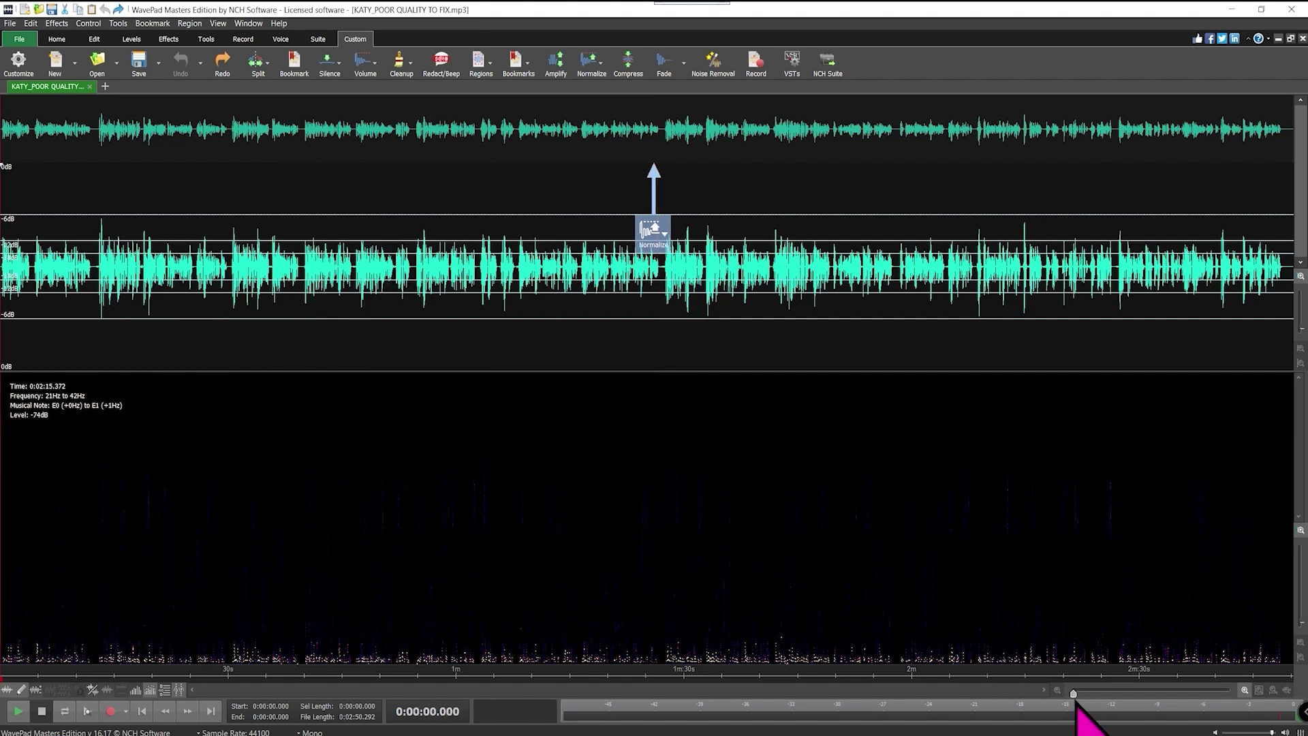
mouse_move(1074, 695)
mouse_down()
mouse_move(1108, 694)
mouse_move(1072, 693)
mouse_up()
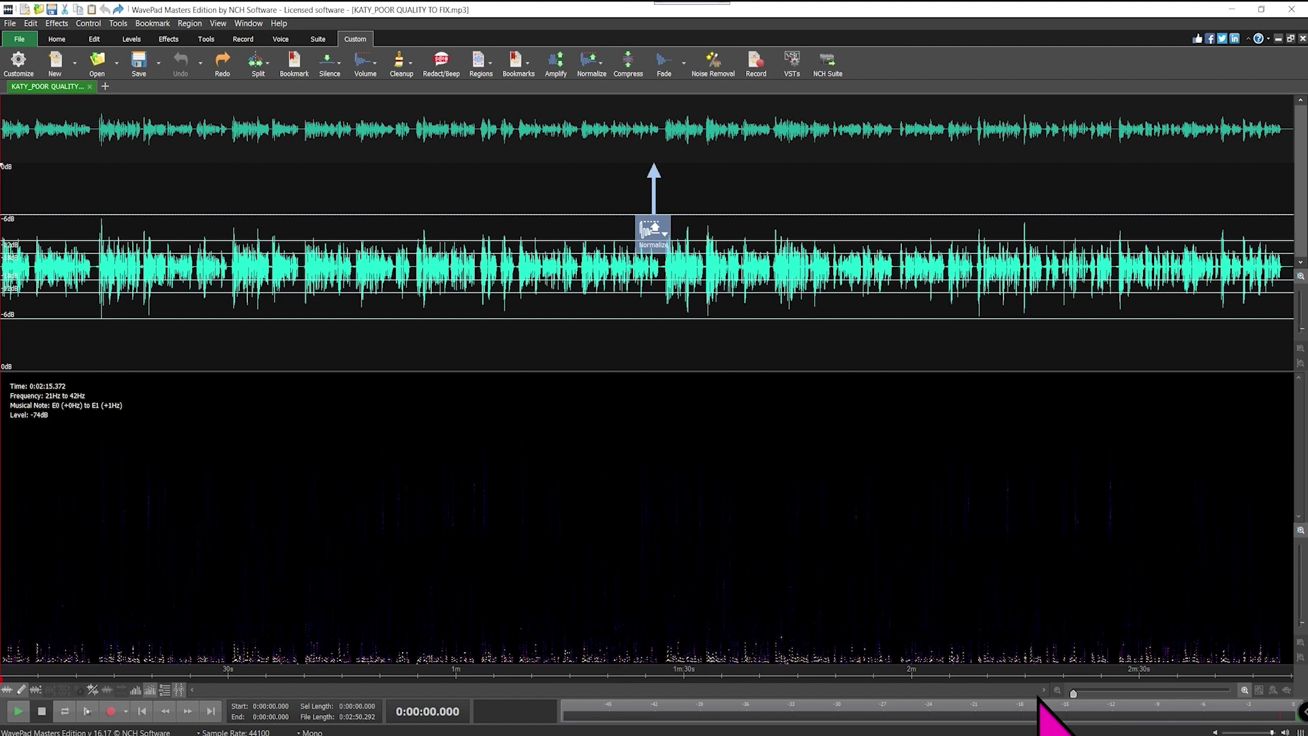
scroll(1040, 697, up, 5)
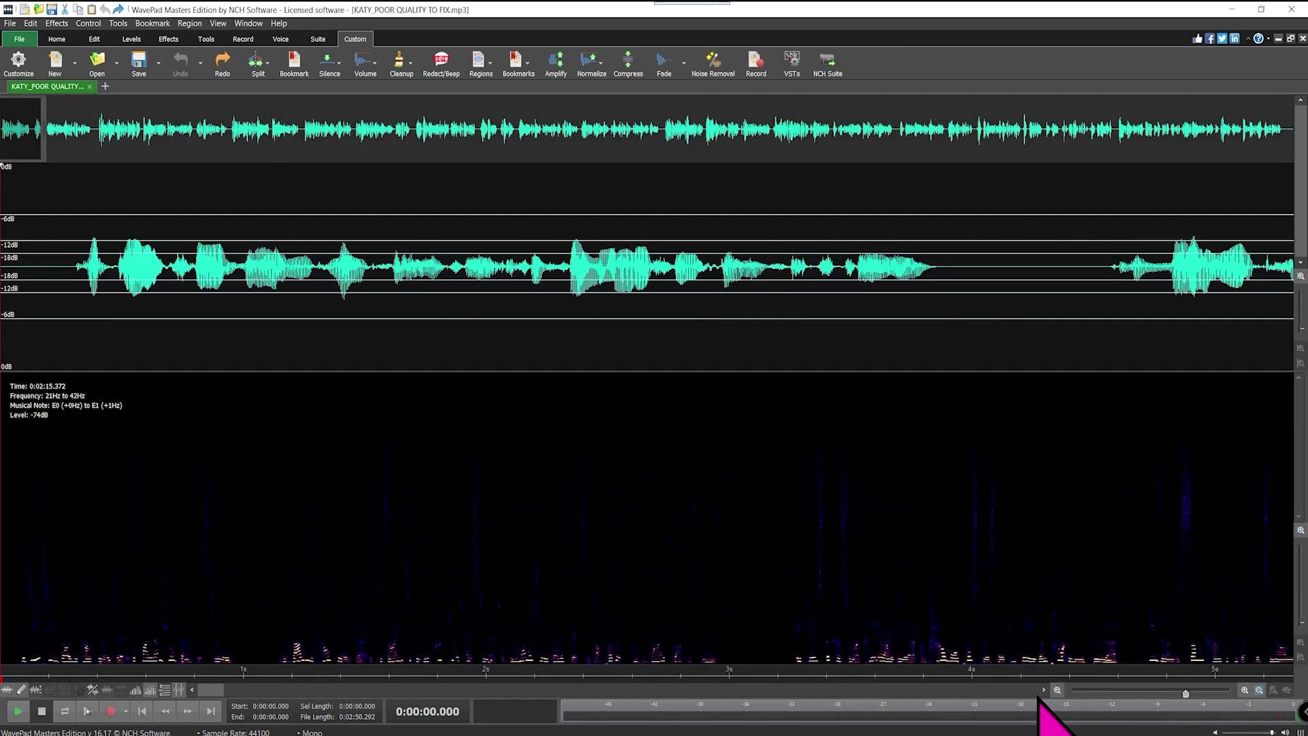
click(950, 302)
key(space)
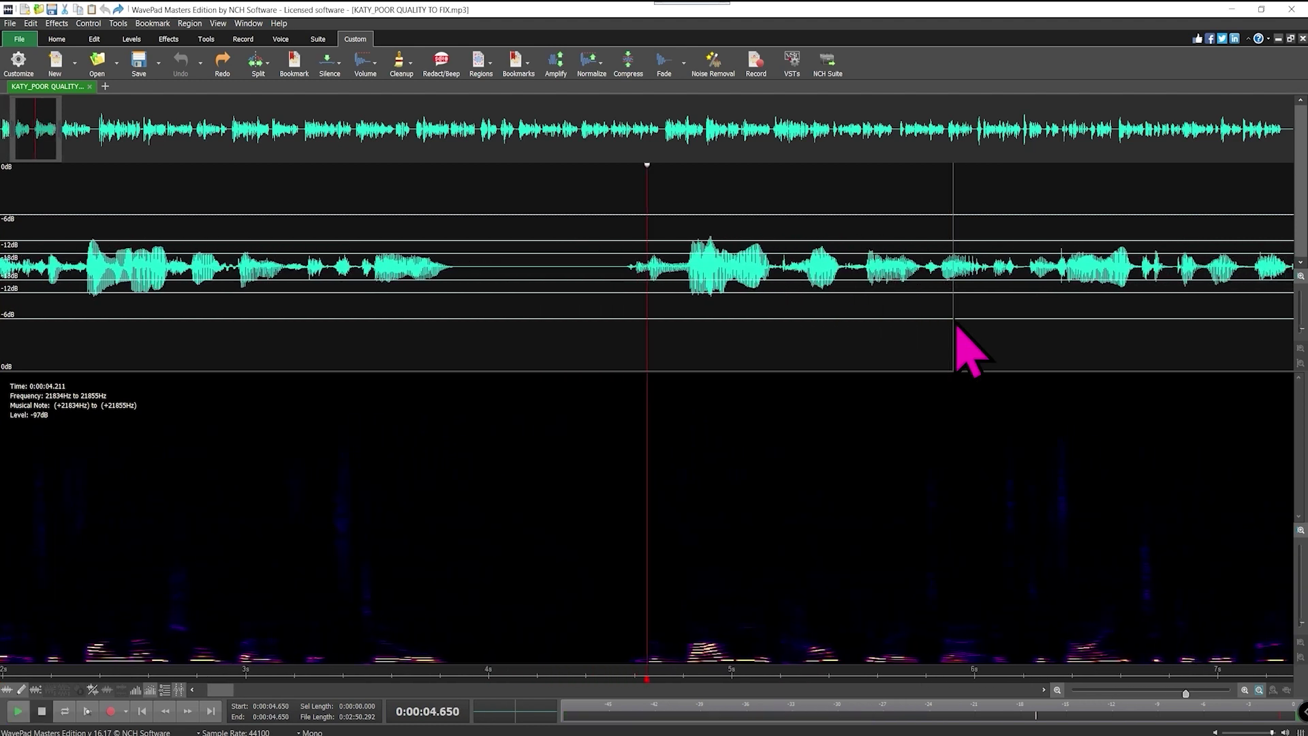
drag(458, 300, 627, 315)
right_click(627, 315)
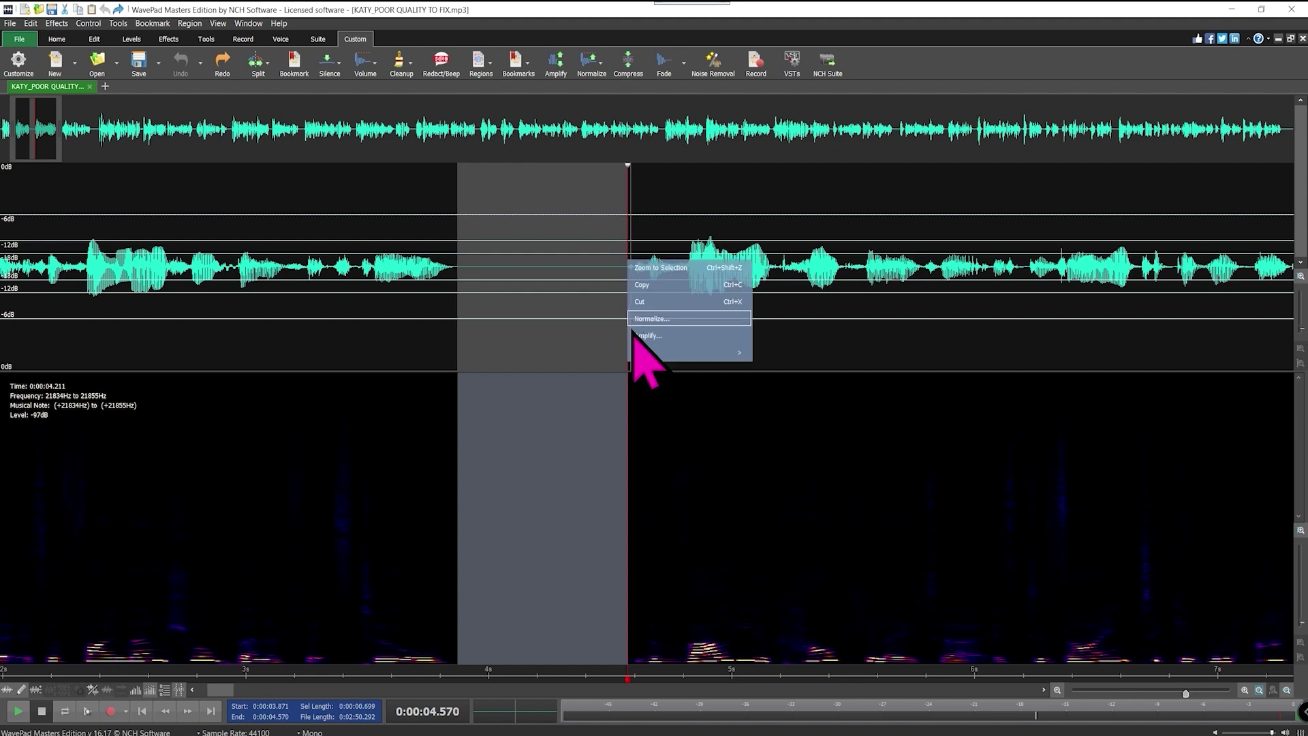
click(638, 468)
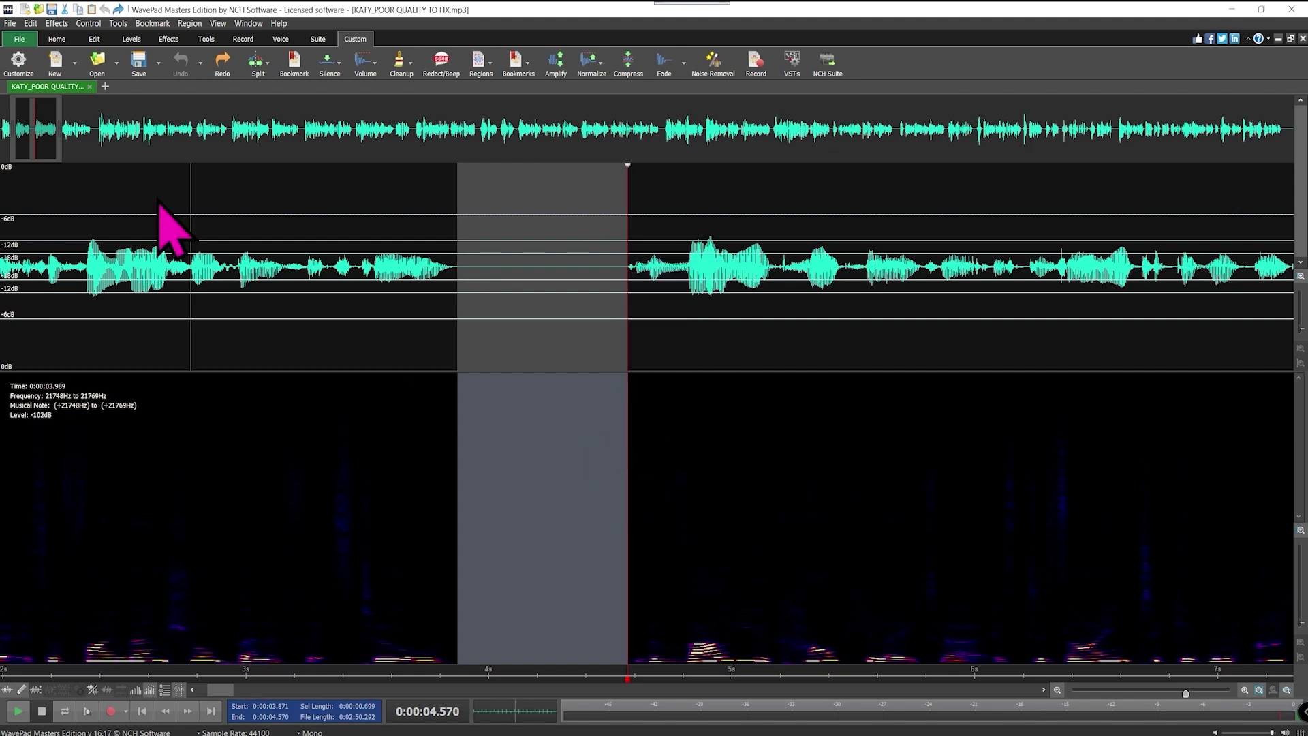
- Store the selected 3.871–4.570 s pause as the spectral subtraction noise sample
click(168, 39)
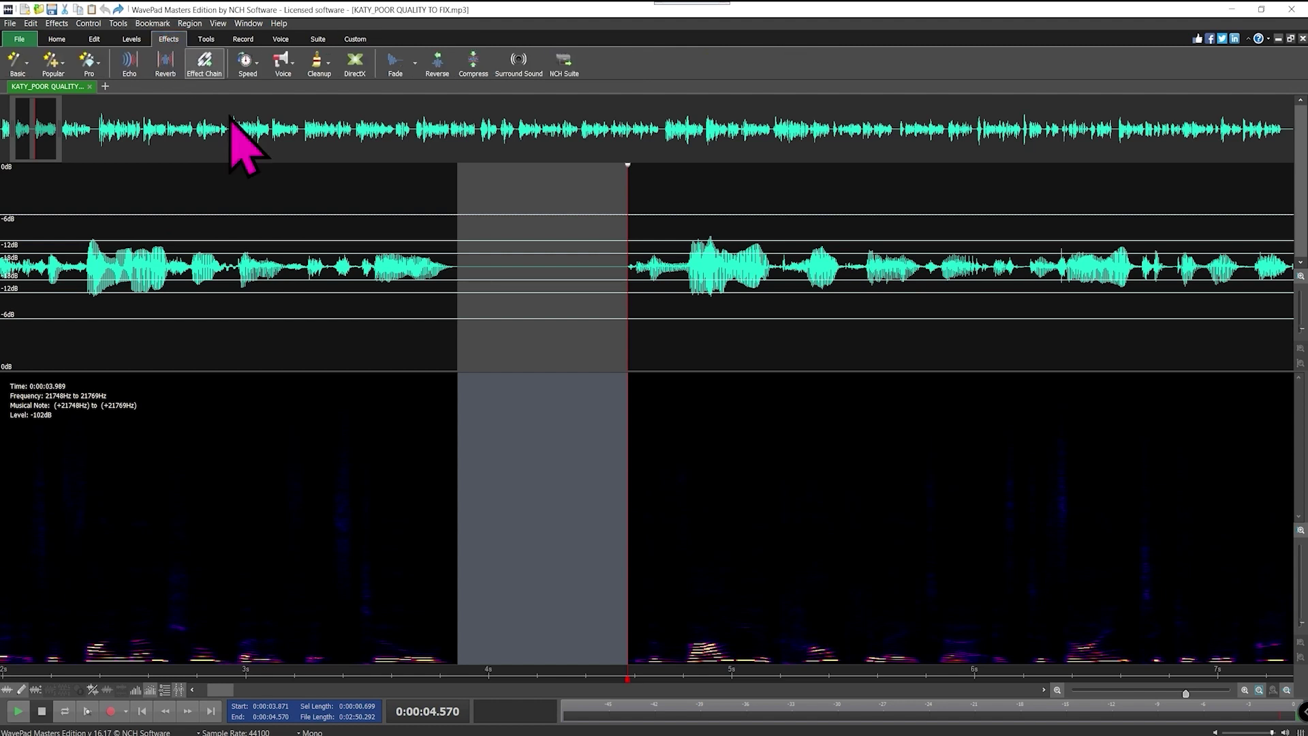
click(330, 67)
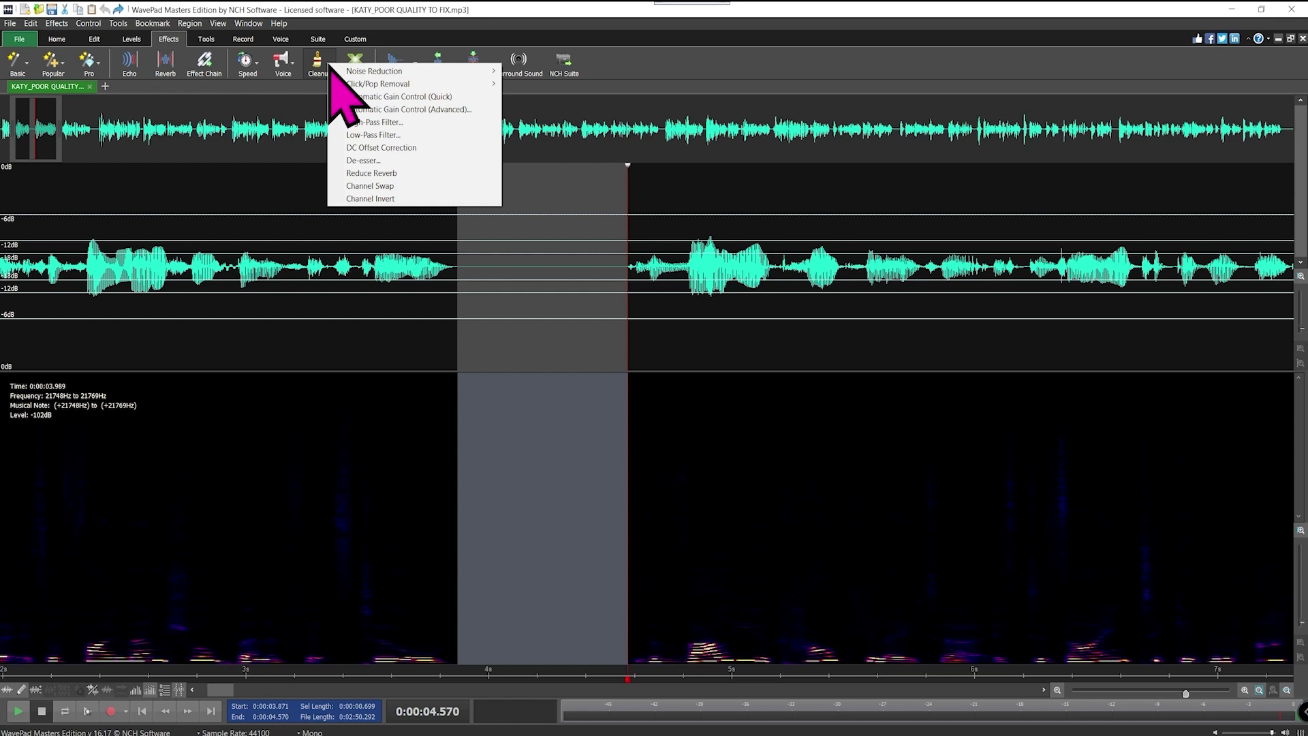
mouse_move(332, 69)
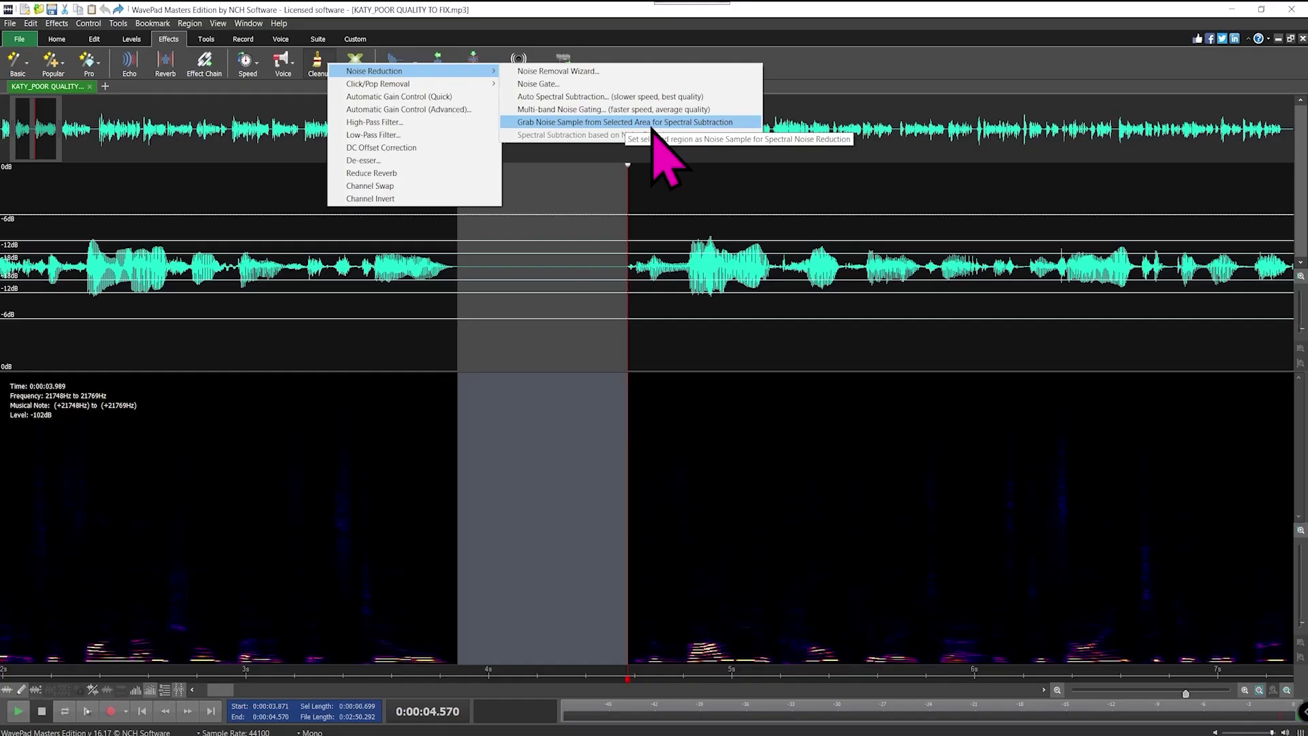
click(652, 124)
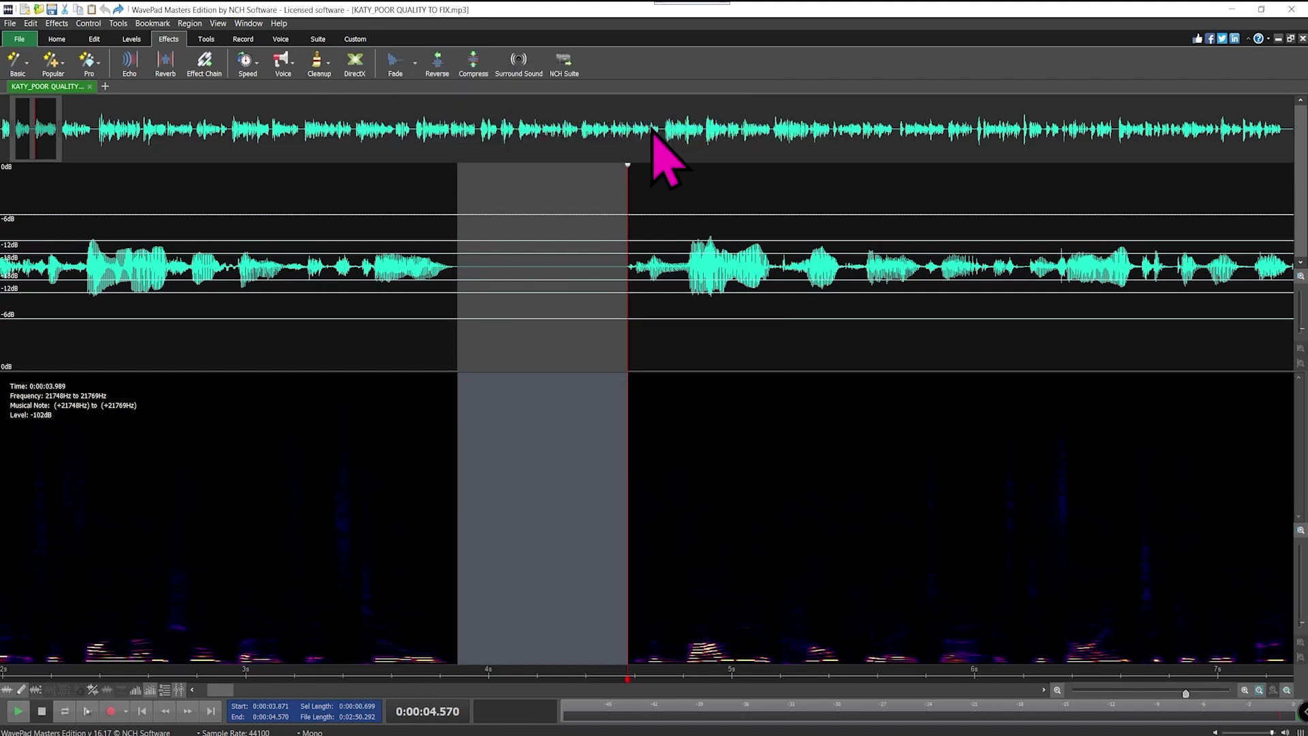
- Select the whole recording and apply Cleanup's Spectral Subtraction based on the captured noise sample
click(668, 201)
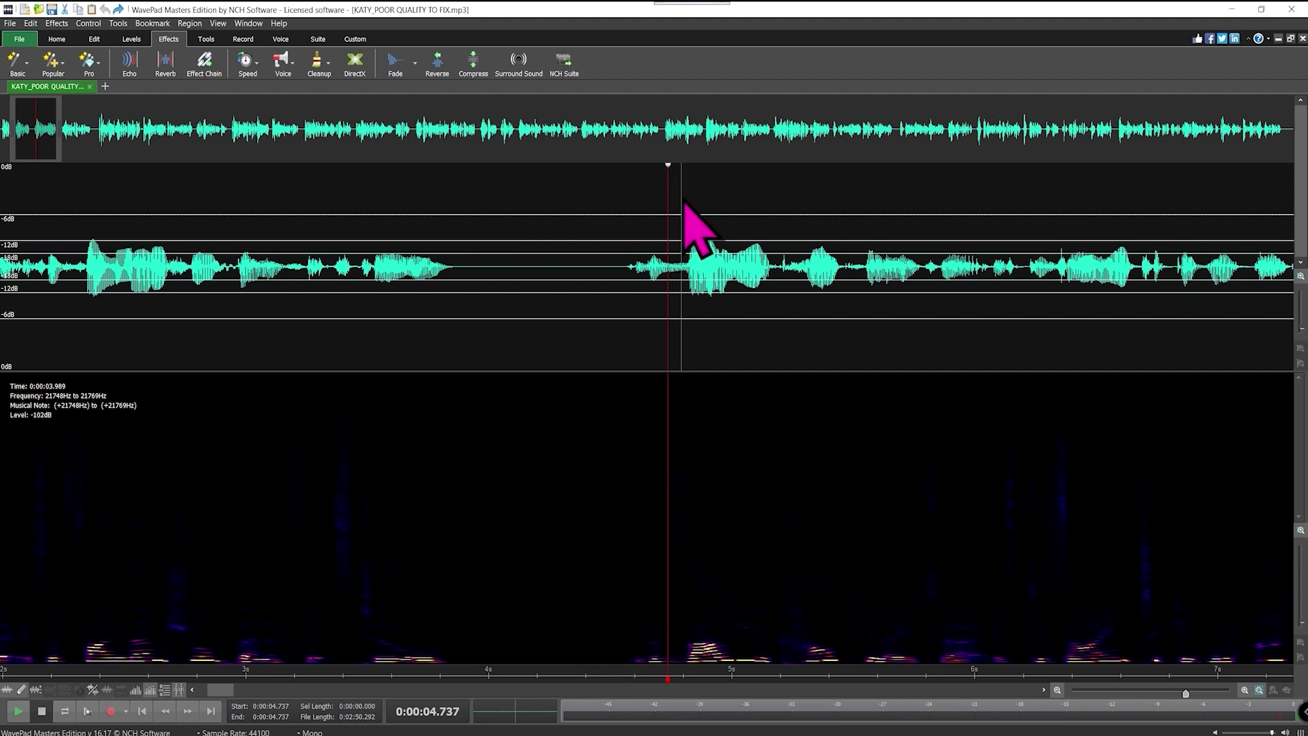
scroll(690, 204, down, 5)
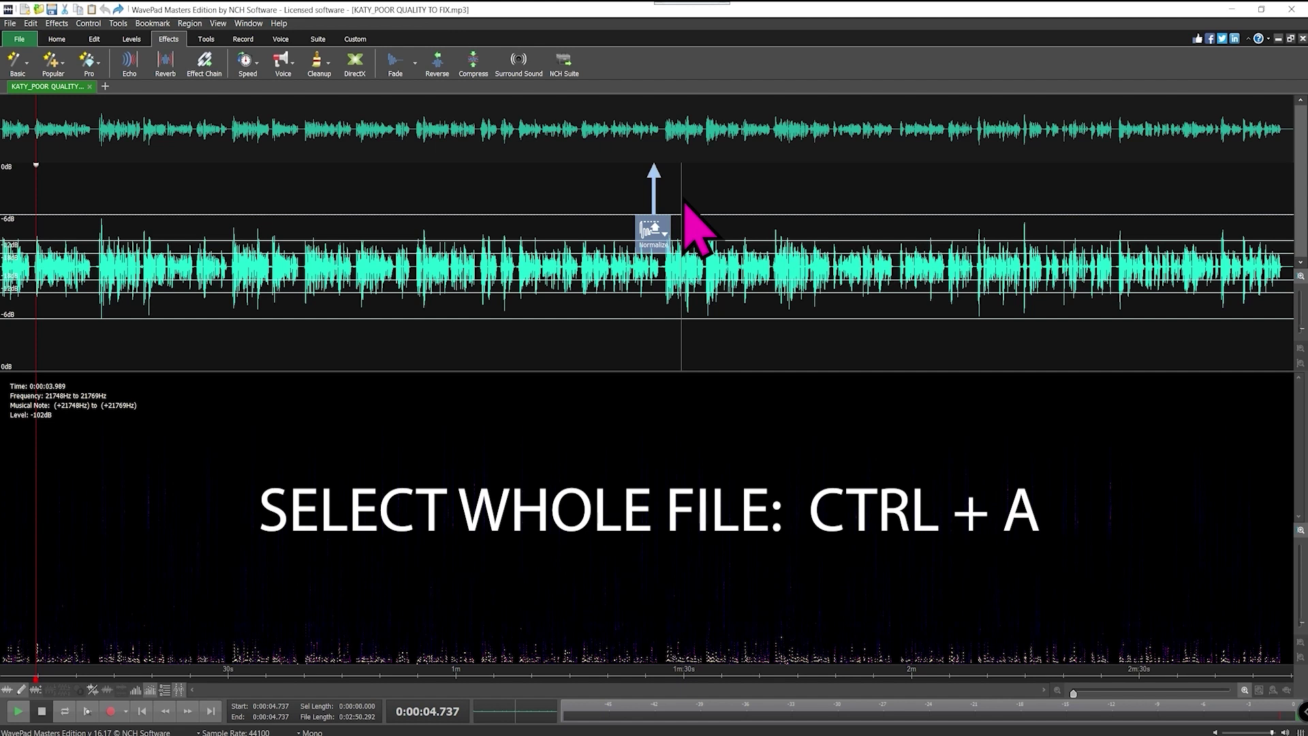
key(ctrl+a)
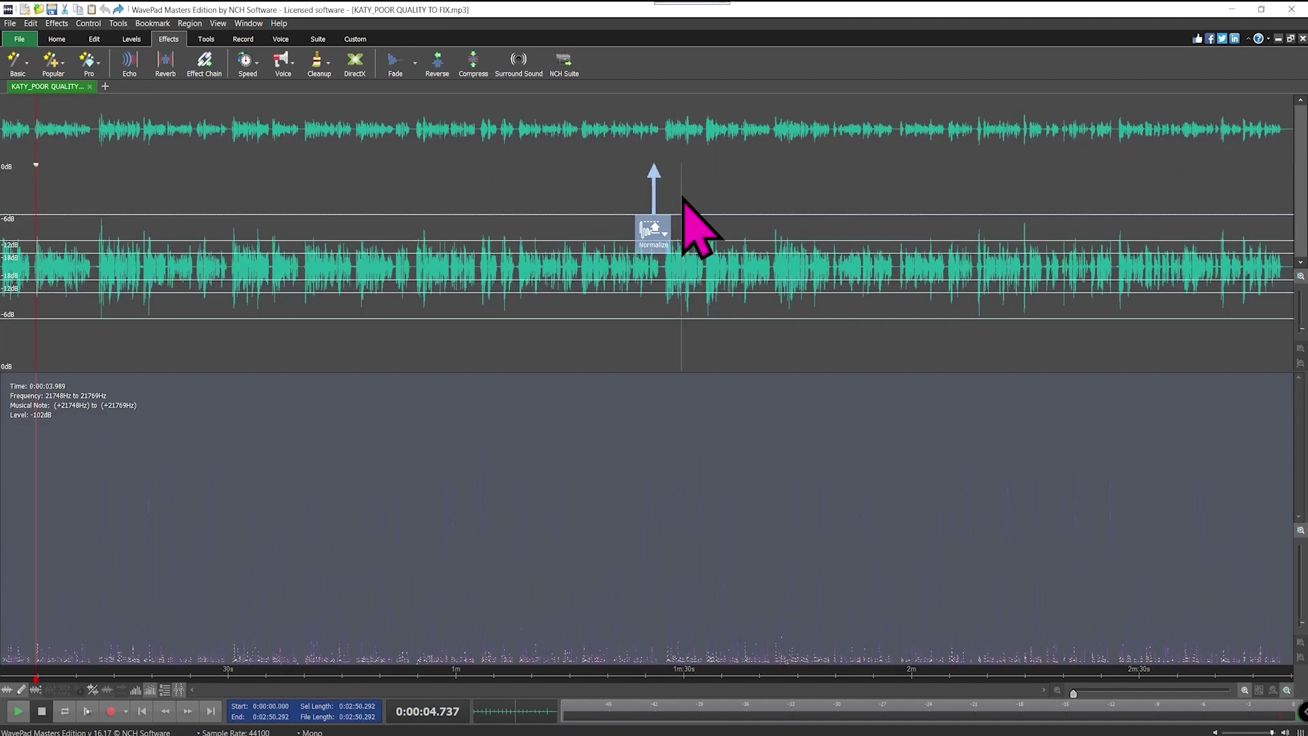
click(327, 66)
mouse_move(356, 71)
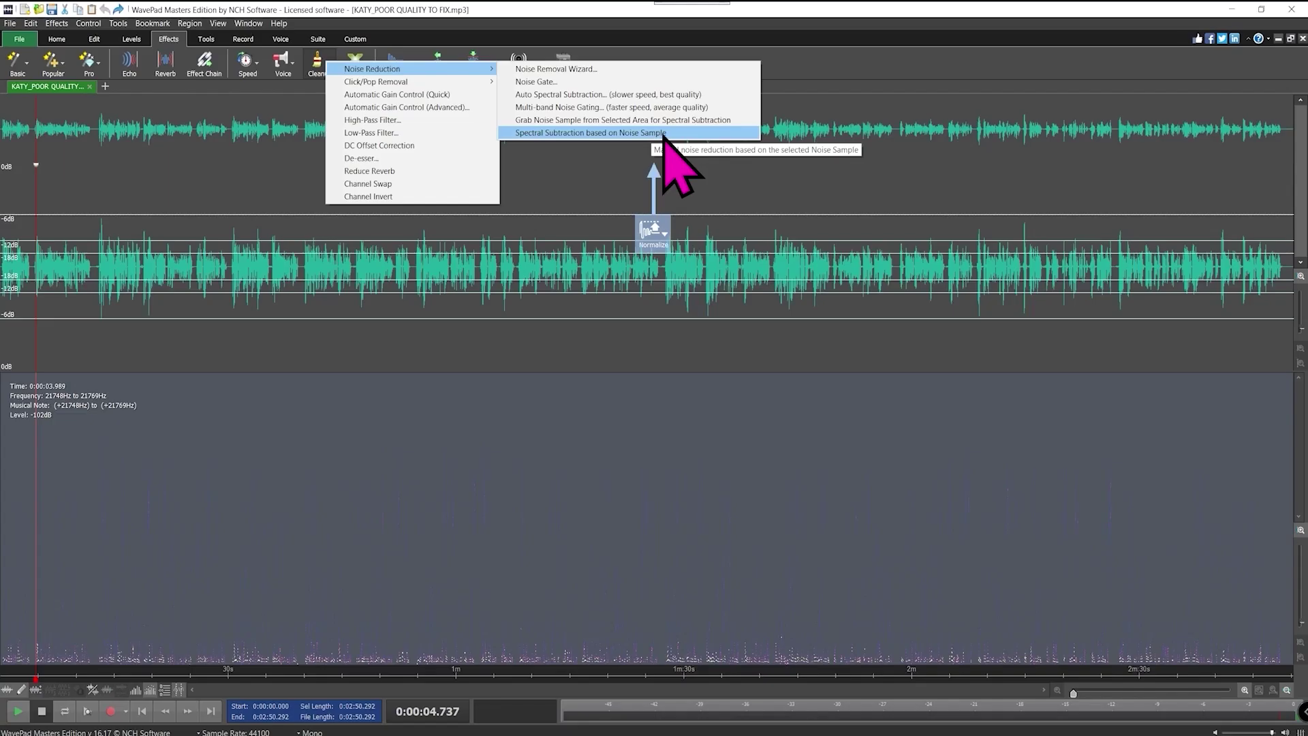
click(1002, 276)
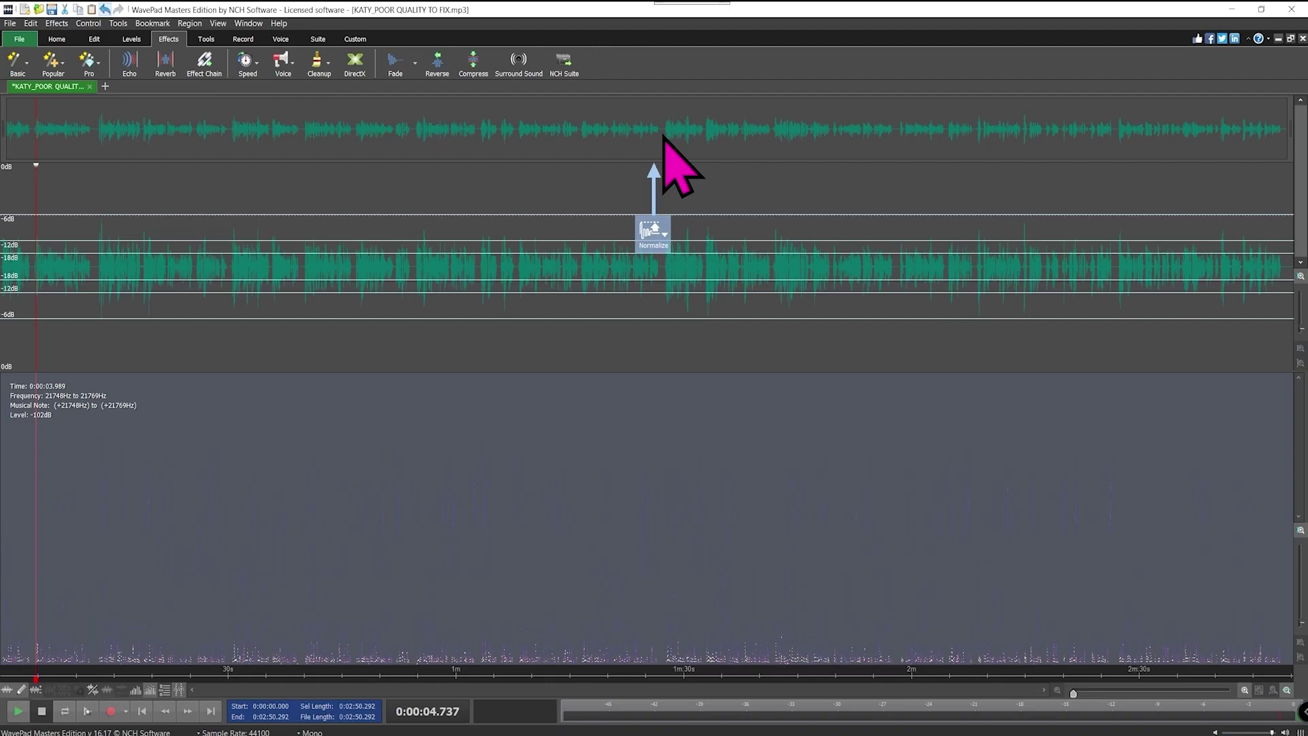
key(space)
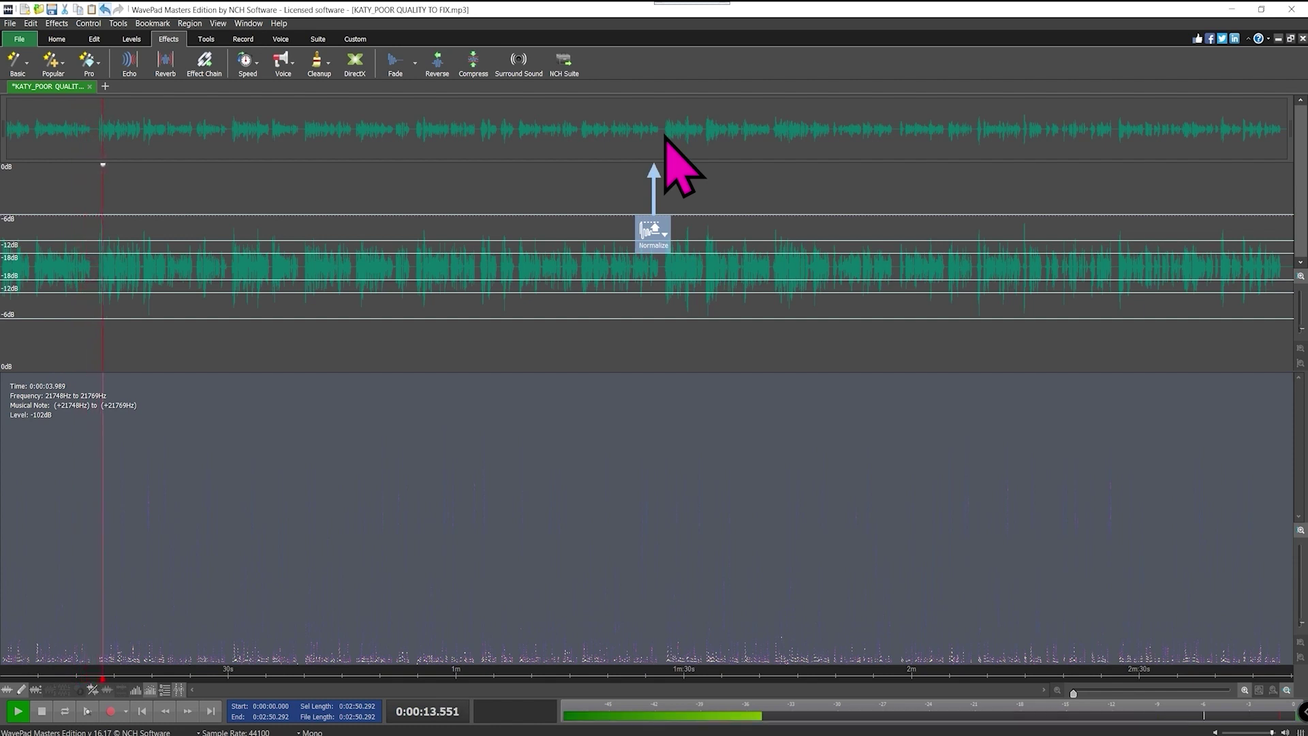
key(space)
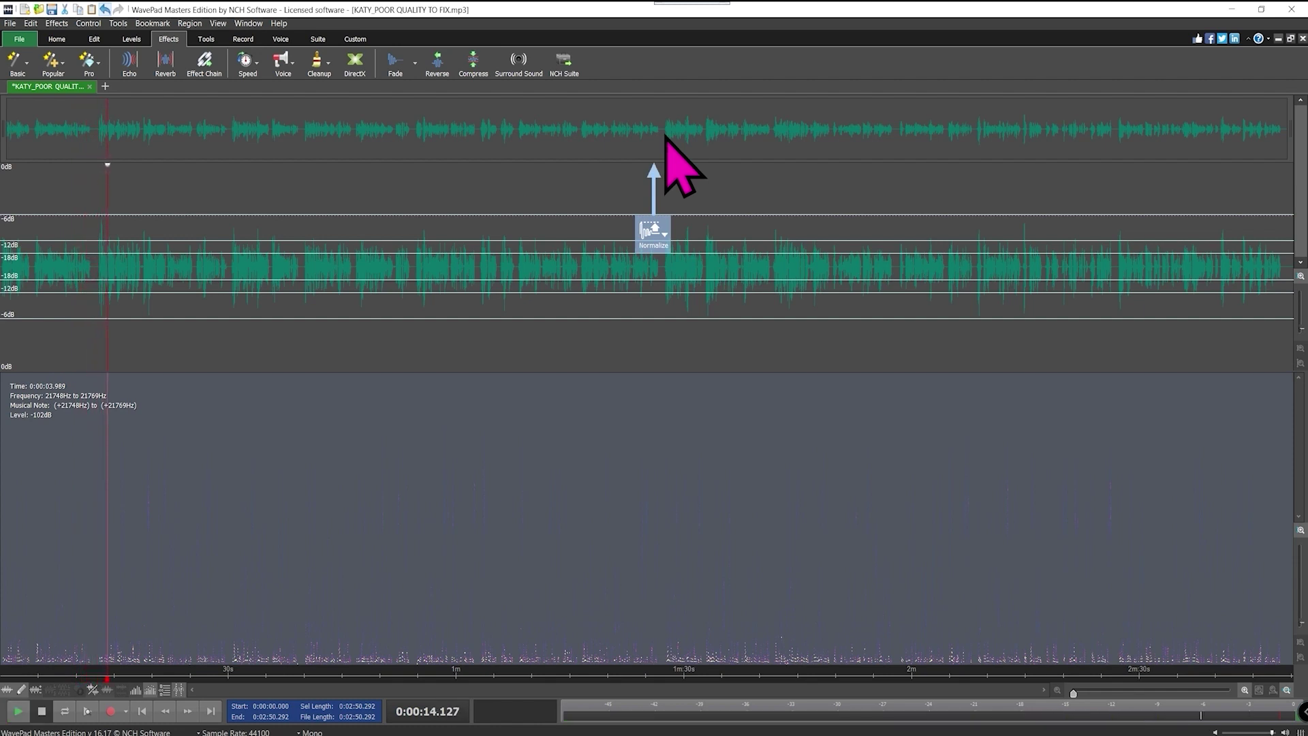